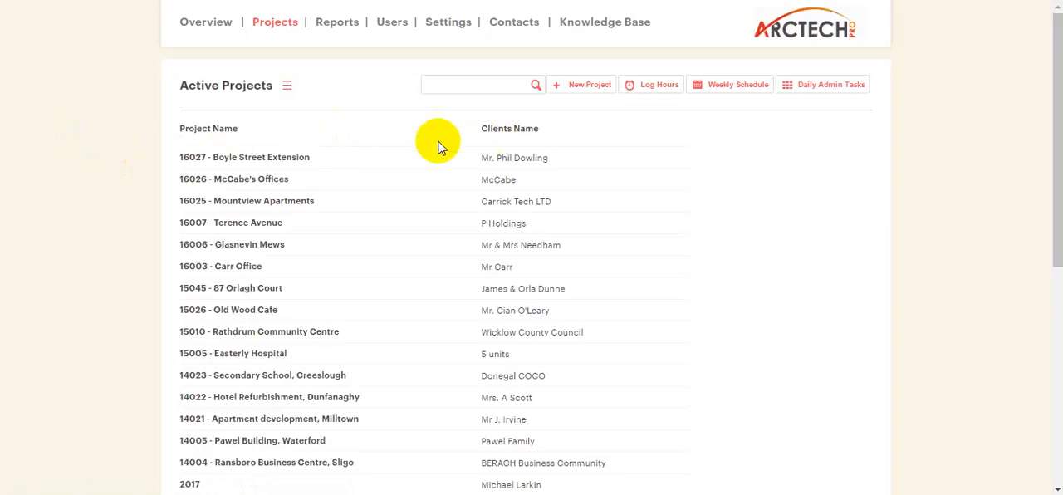
View the overview of the 16027 - Boyle Street Extension project, return to the project list, and reopen the same project.
click(288, 160)
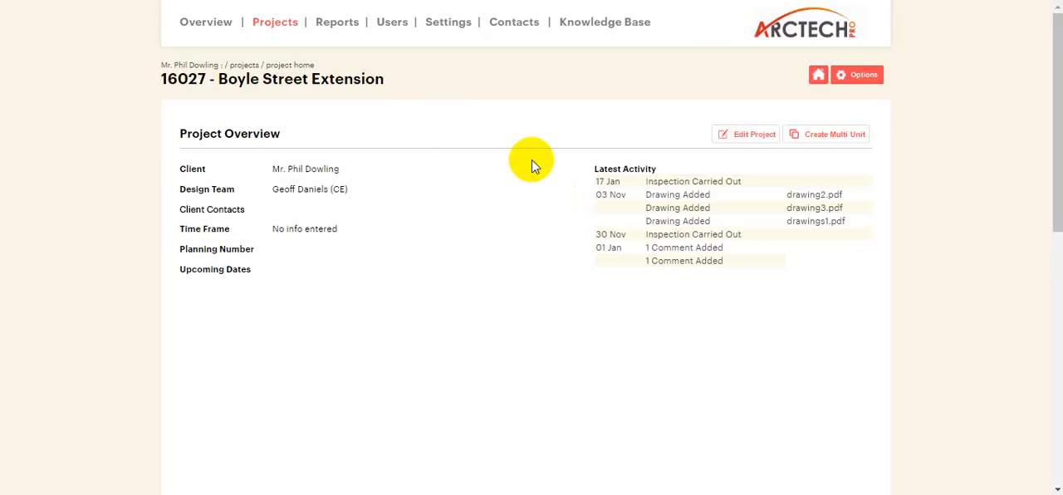
click(294, 25)
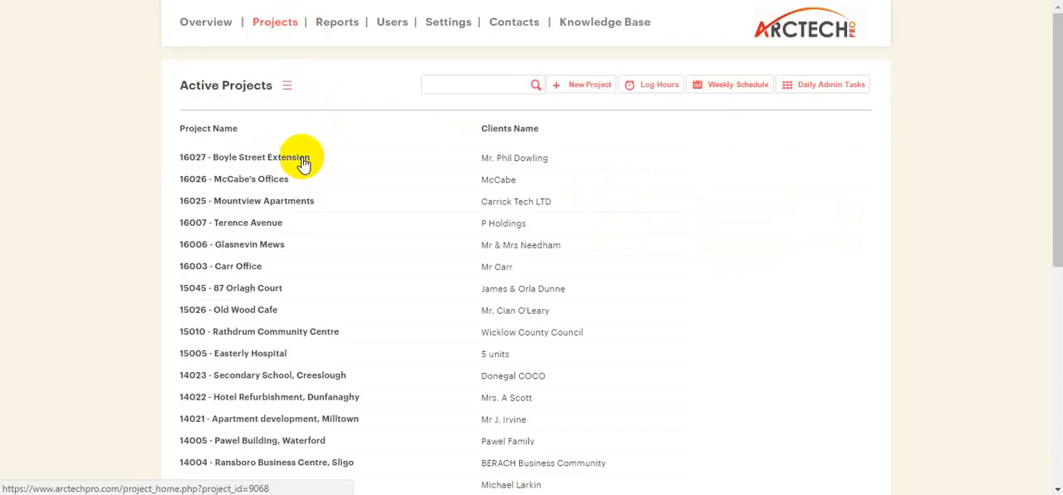
click(303, 159)
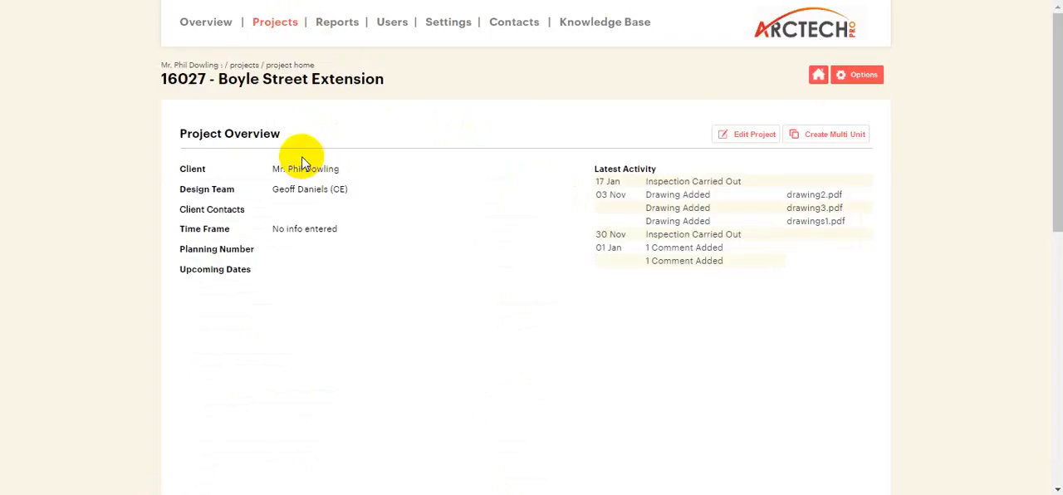
Open the Boyle Street Extension project for editing and set its Project Type / Category to New Build.
click(757, 137)
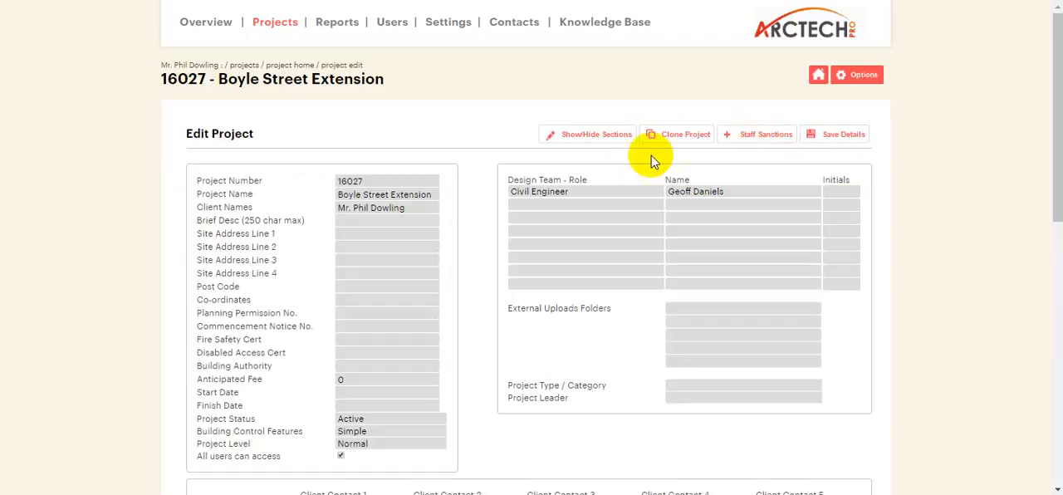
scroll(413, 183, down, 3)
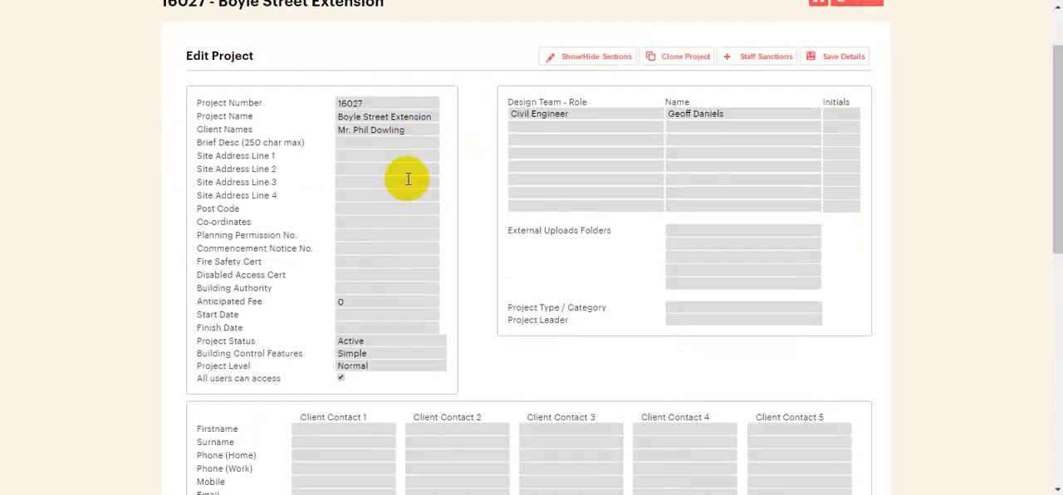
scroll(404, 190, down, 3)
scroll(408, 190, up, 5)
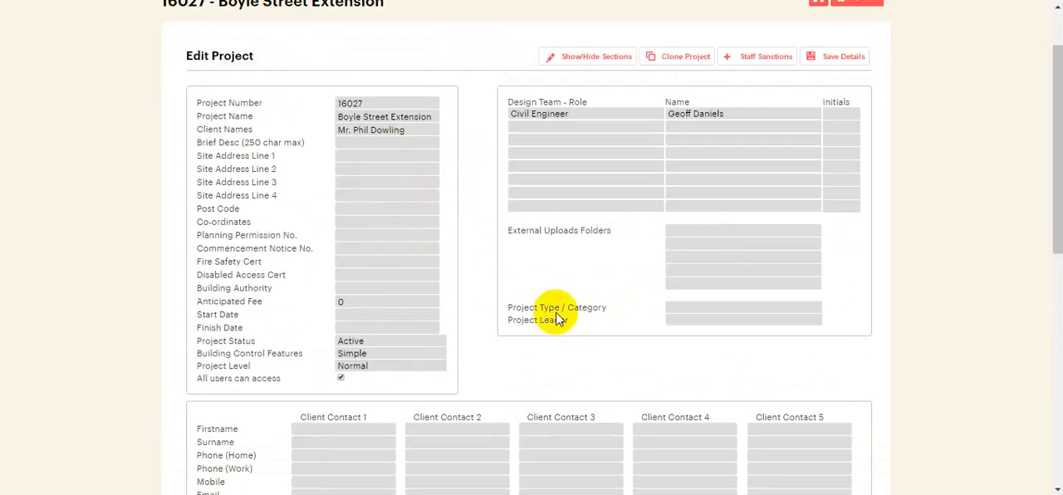
click(698, 309)
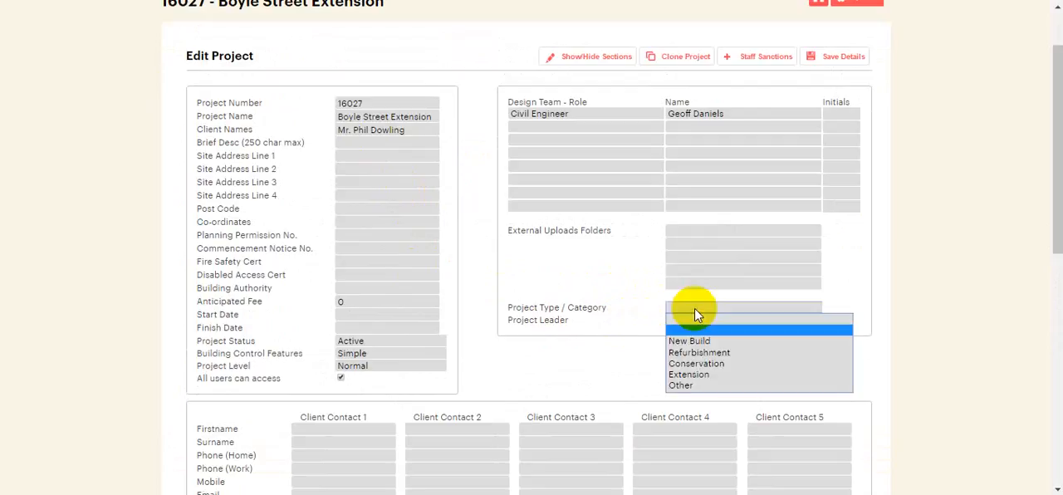
click(701, 341)
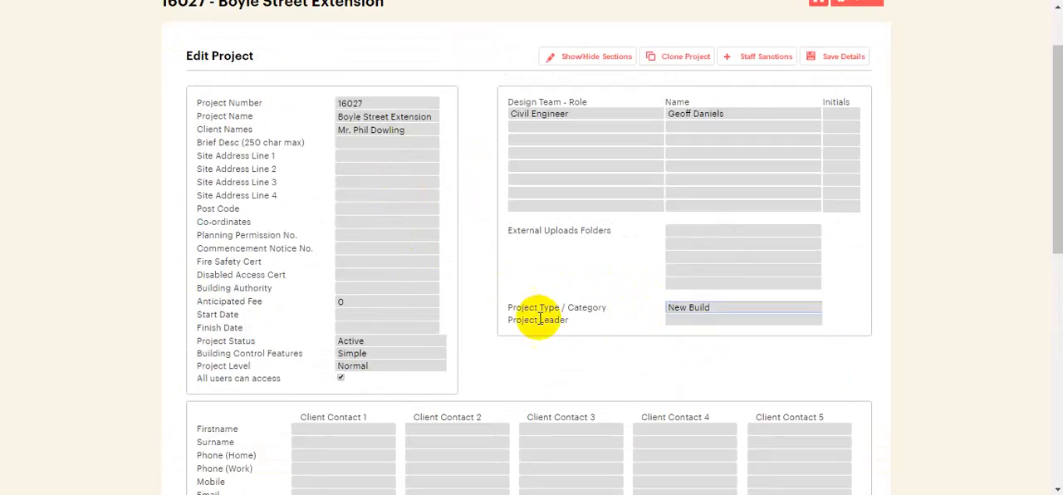
Assign a staff member as Project Leader and save the project details.
click(686, 322)
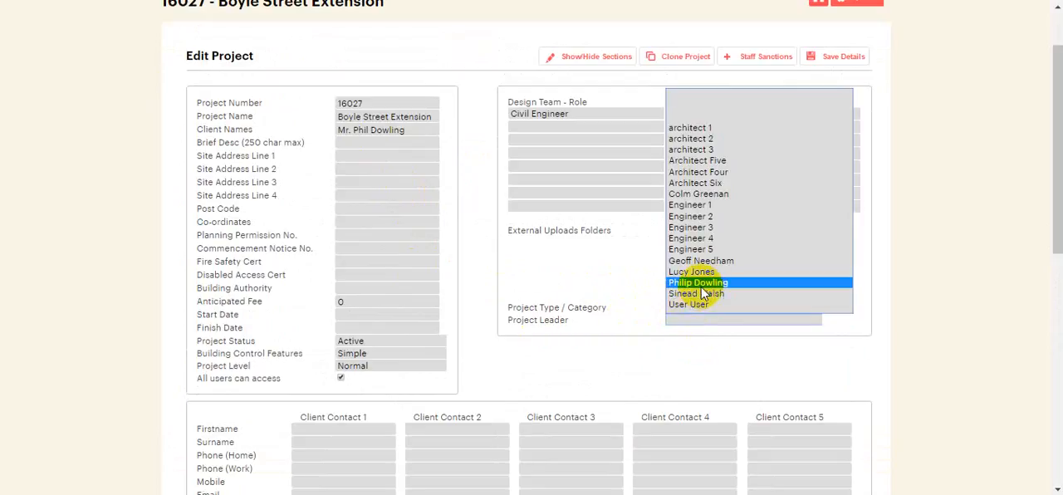
click(708, 285)
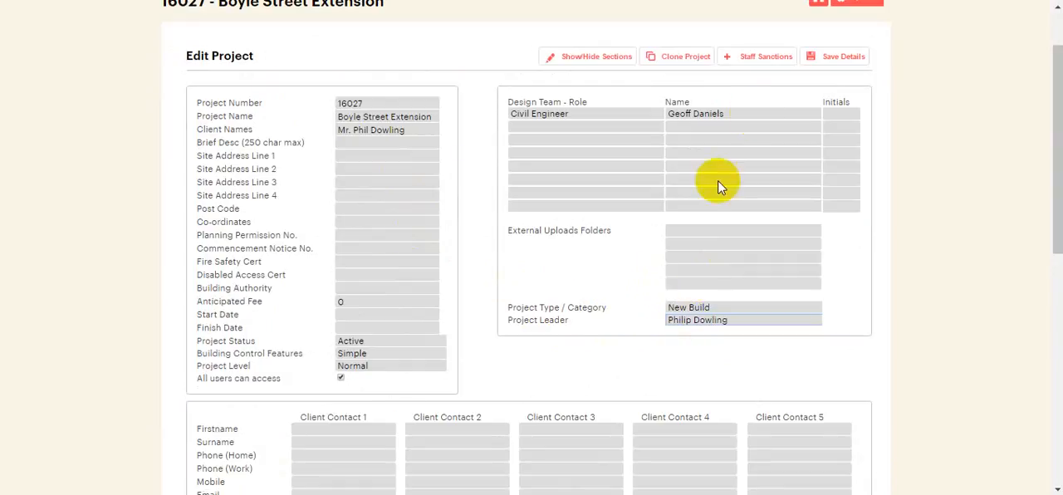
click(823, 60)
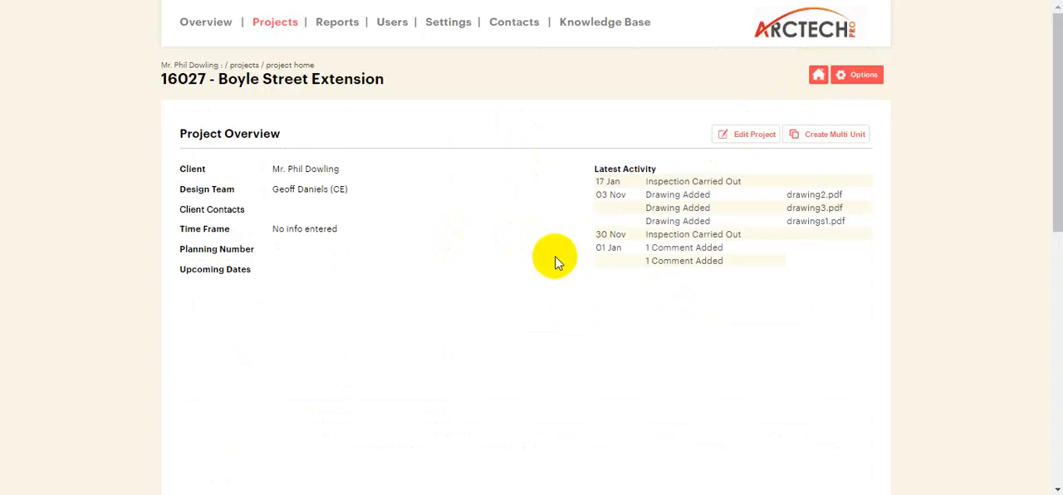
In the company settings, add a Project Overview Screen Layout row labelled "Project Leader" with field data project_leader, and save the settings.
click(448, 25)
scroll(268, 232, down, 12)
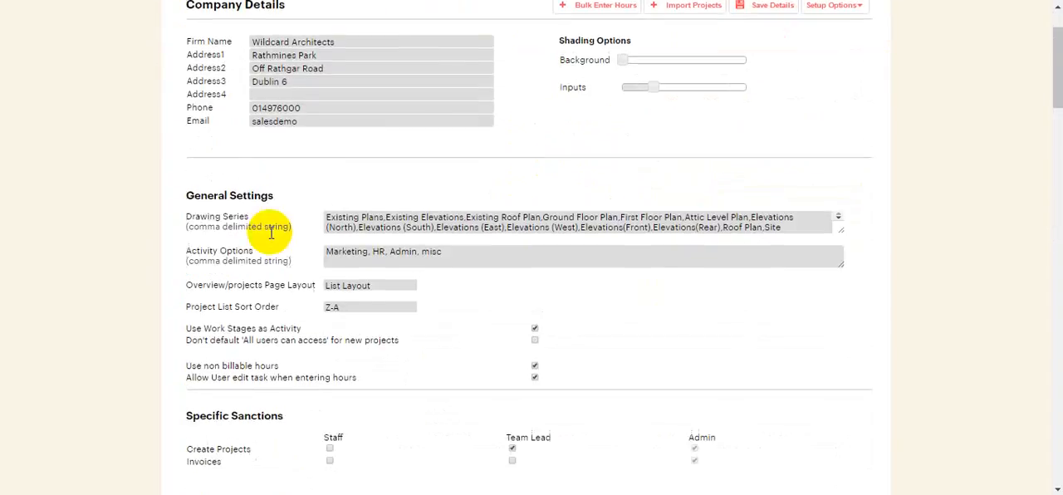
scroll(268, 256, down, 6)
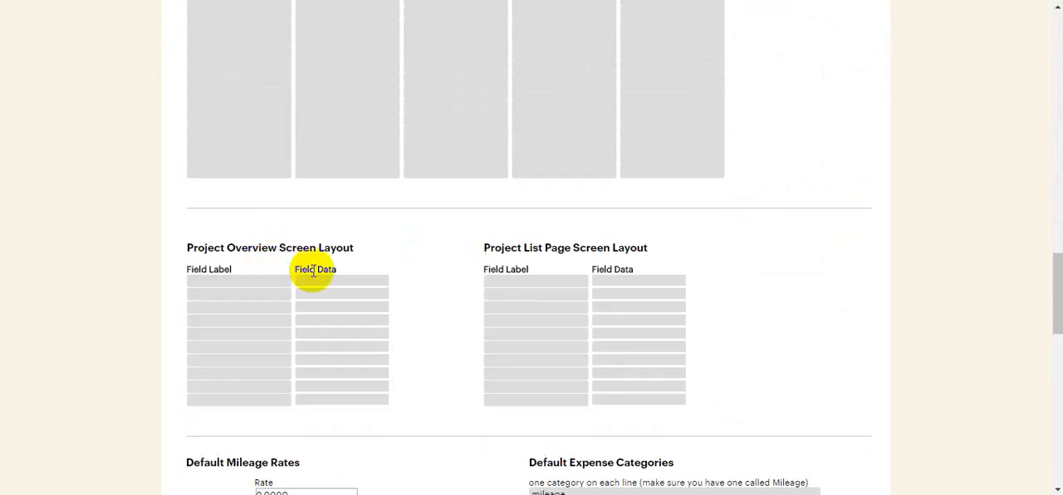
click(261, 281)
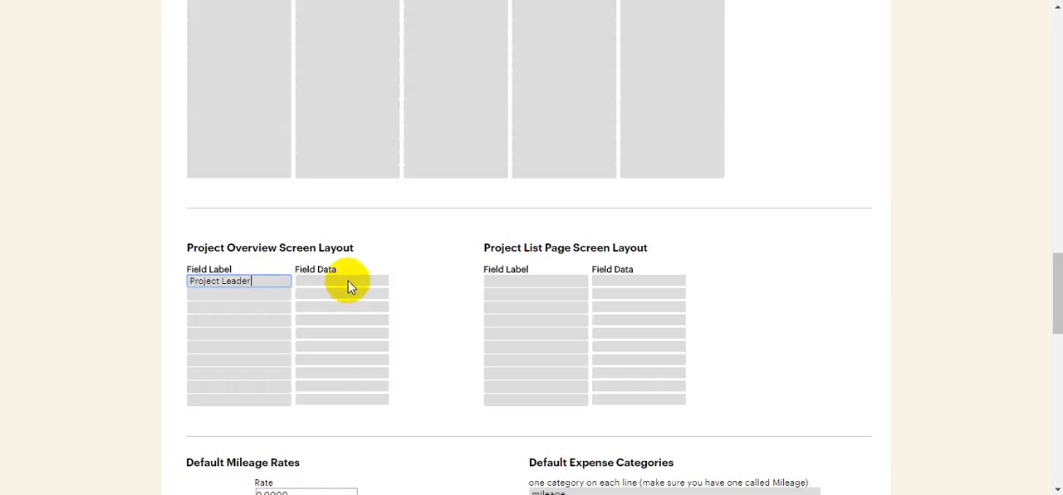
click(349, 282)
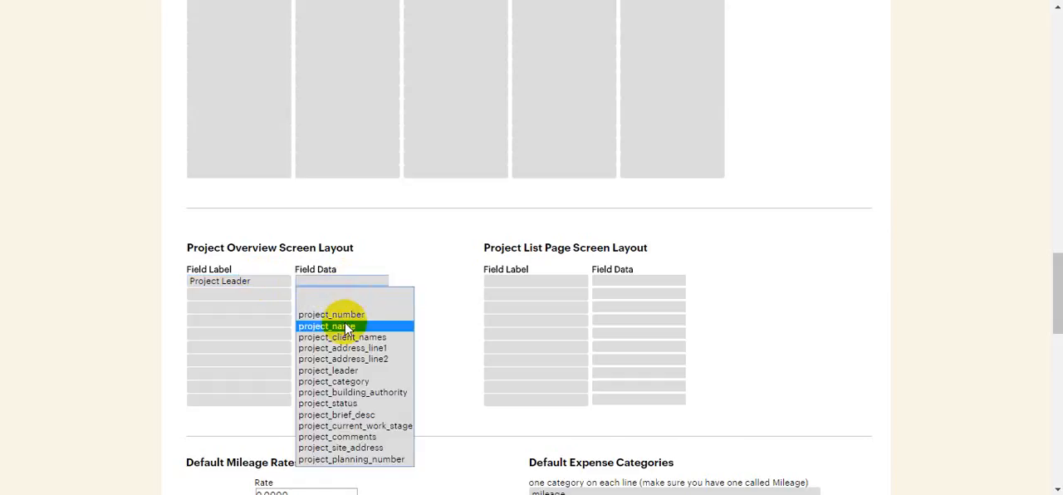
click(373, 372)
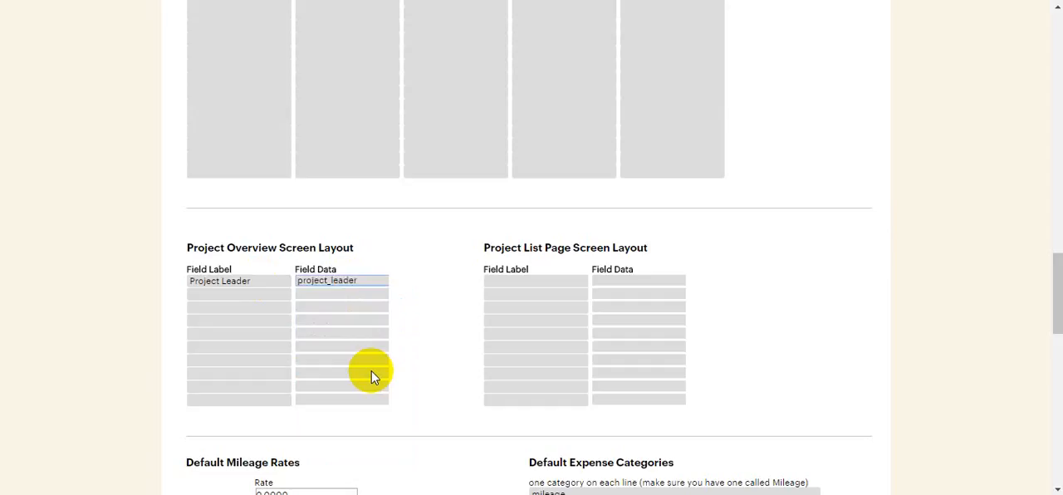
scroll(457, 361, up, 15)
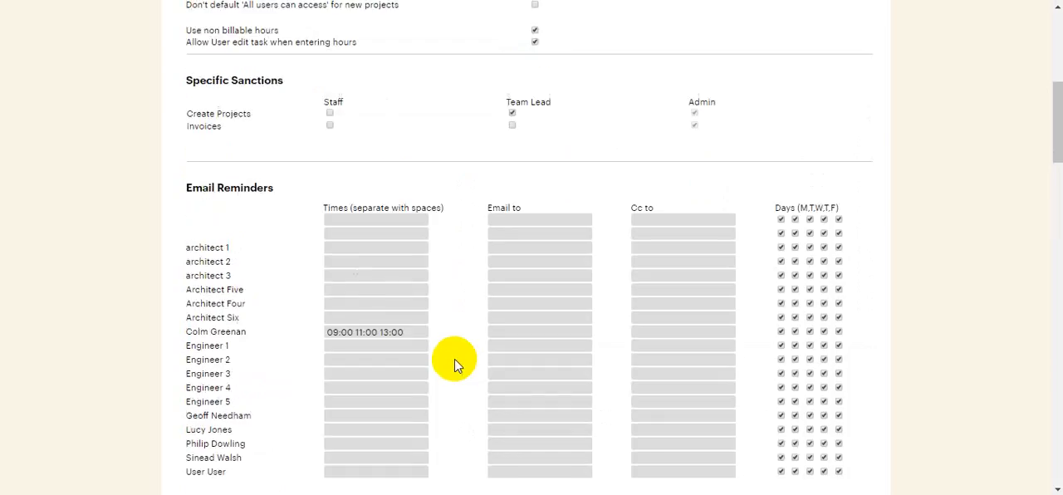
click(761, 17)
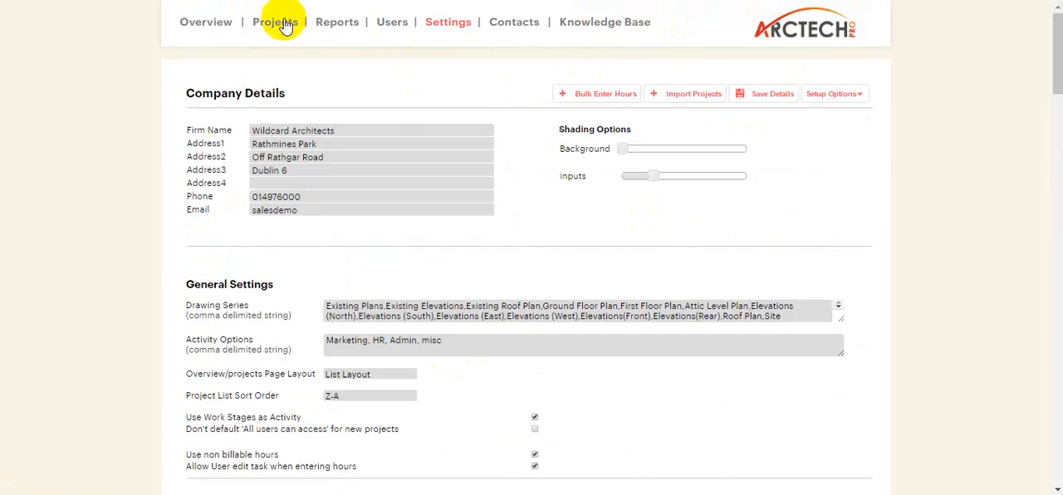
Check the overview of 16027 - Boyle Street Extension, assign a different staff member as its Project Leader, and save the details.
click(283, 22)
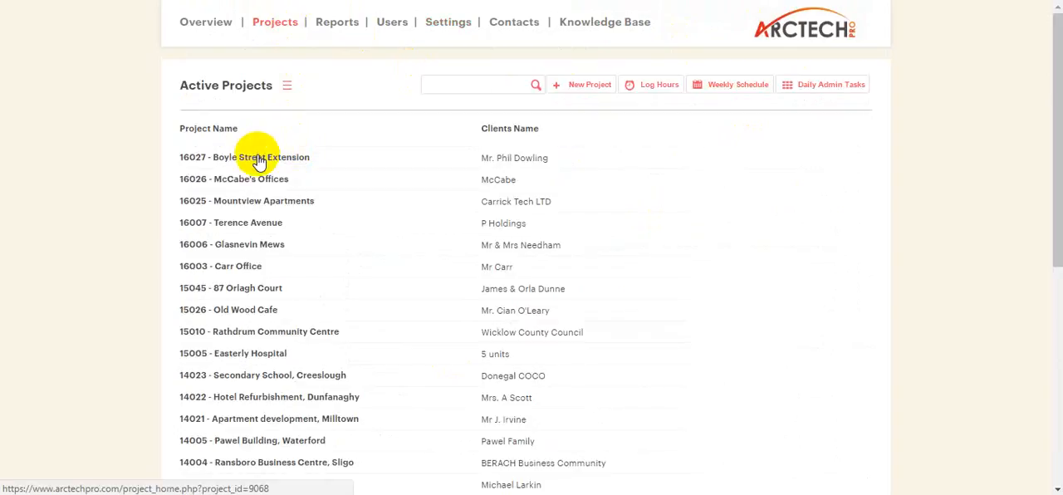
click(258, 159)
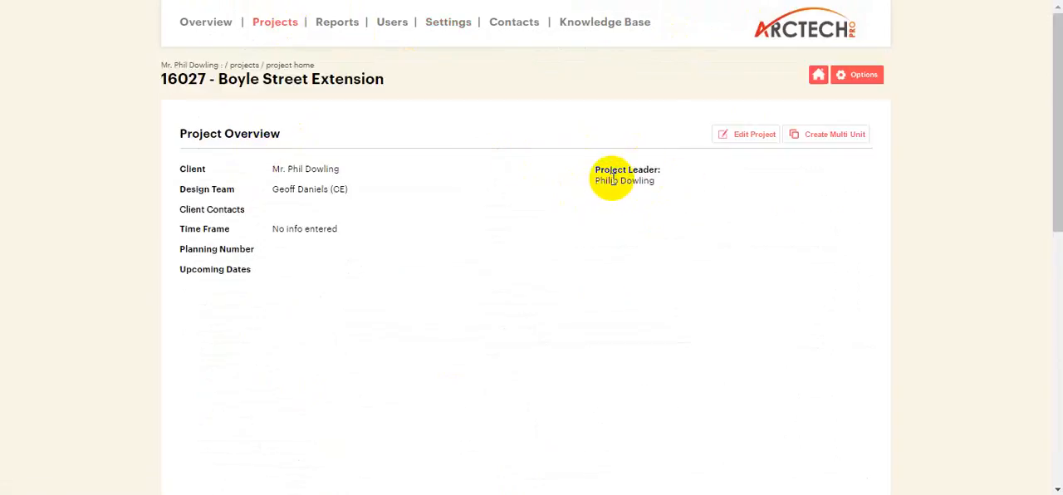
click(754, 137)
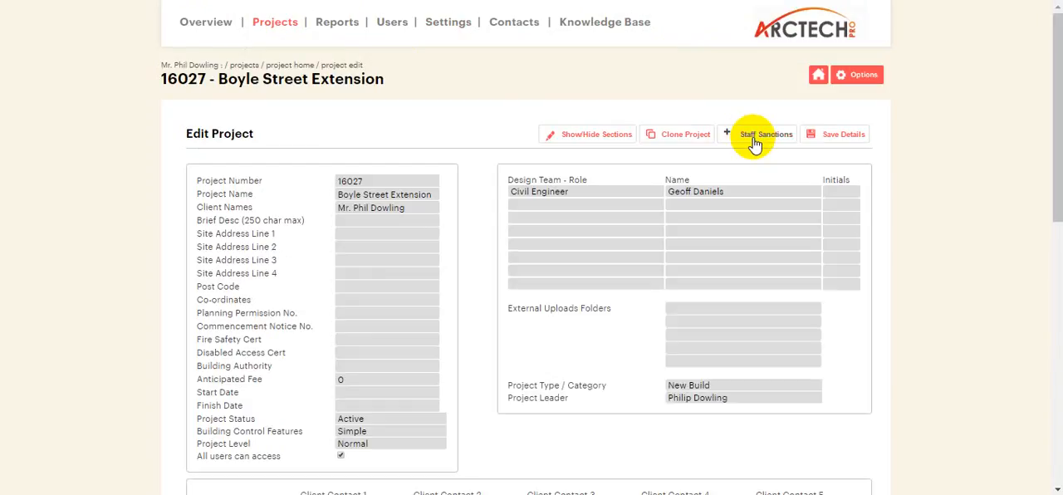
scroll(750, 141, down, 2)
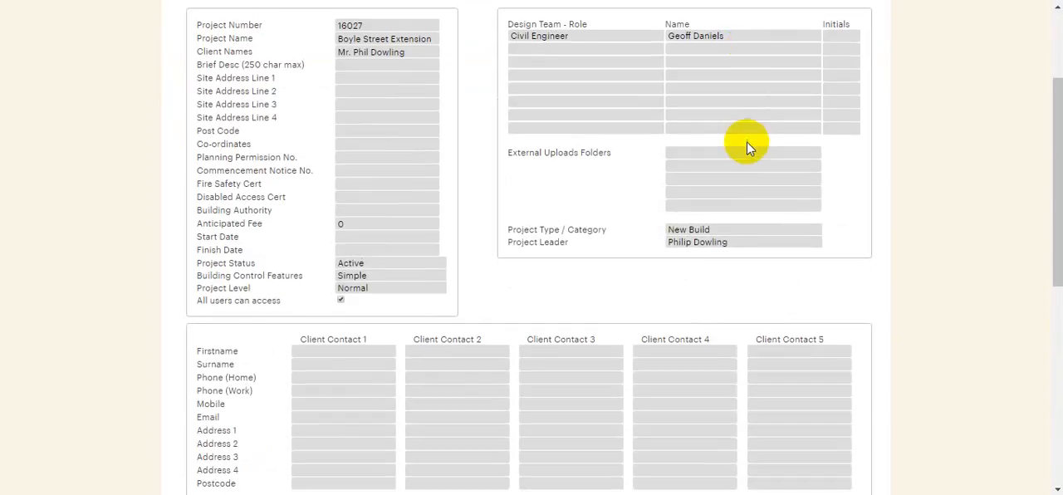
click(683, 246)
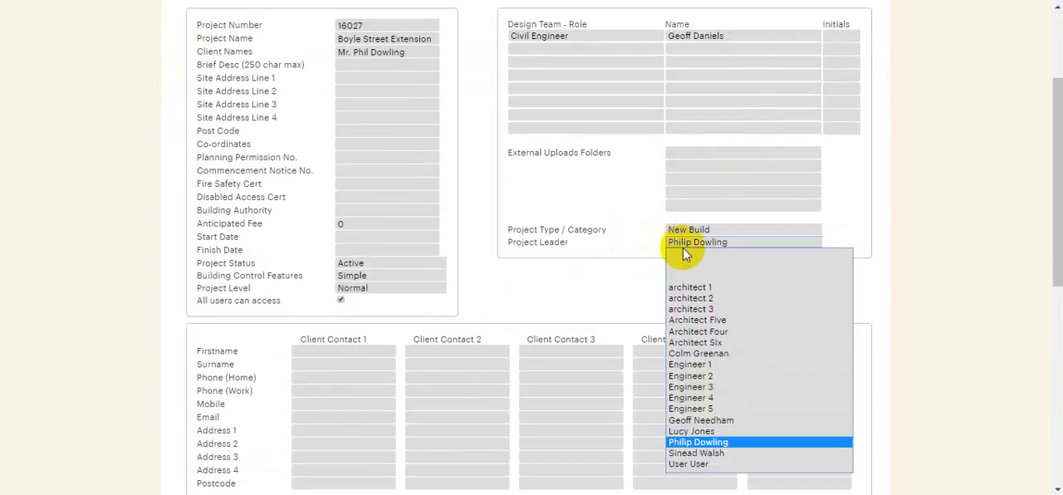
click(724, 353)
scroll(766, 240, up, 2)
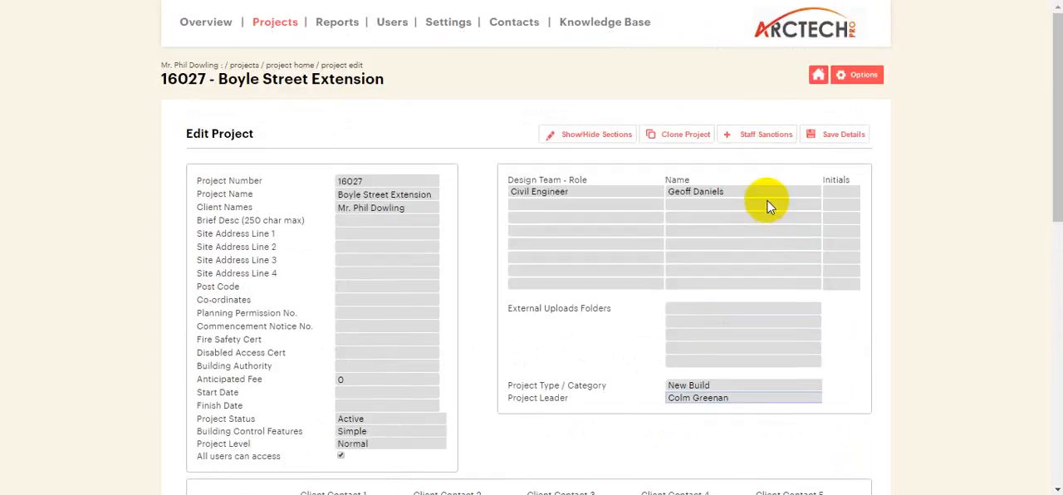
click(826, 135)
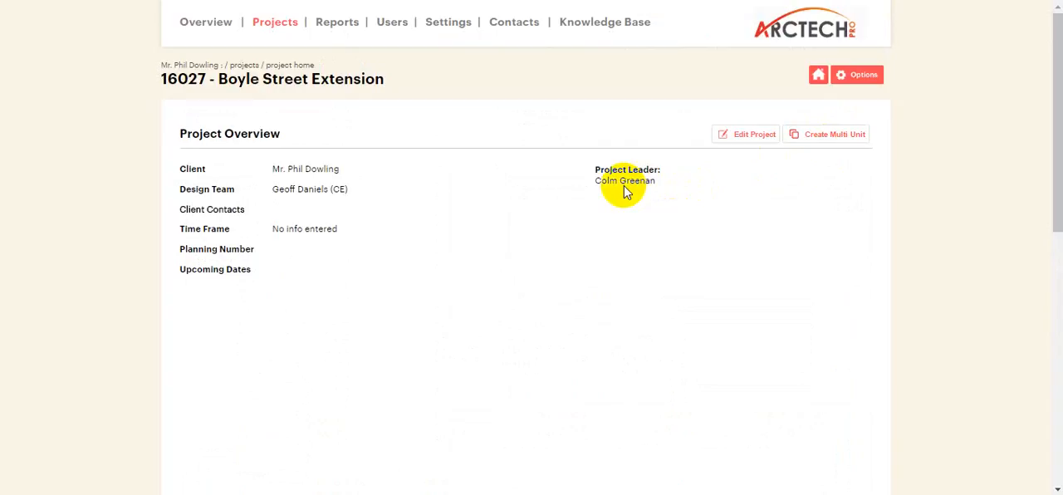
Review the Project Type / Category and Project Leader fields in the project's edit form, and return to the overview.
click(760, 134)
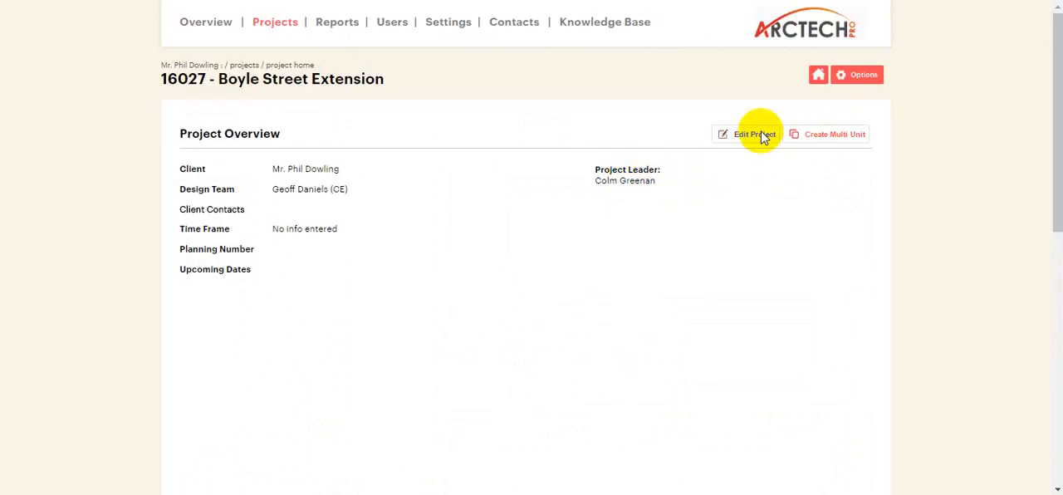
scroll(628, 306, down, 1)
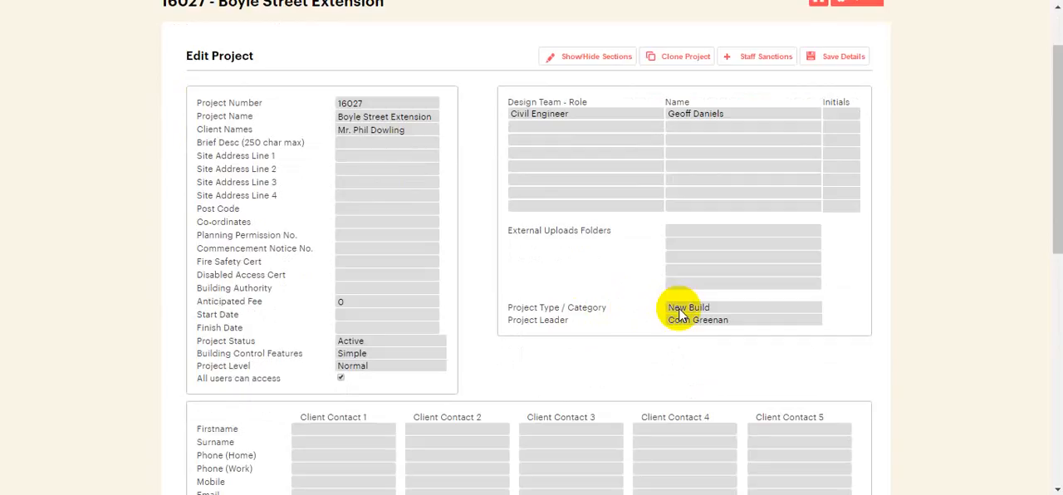
scroll(798, 119, up, 1)
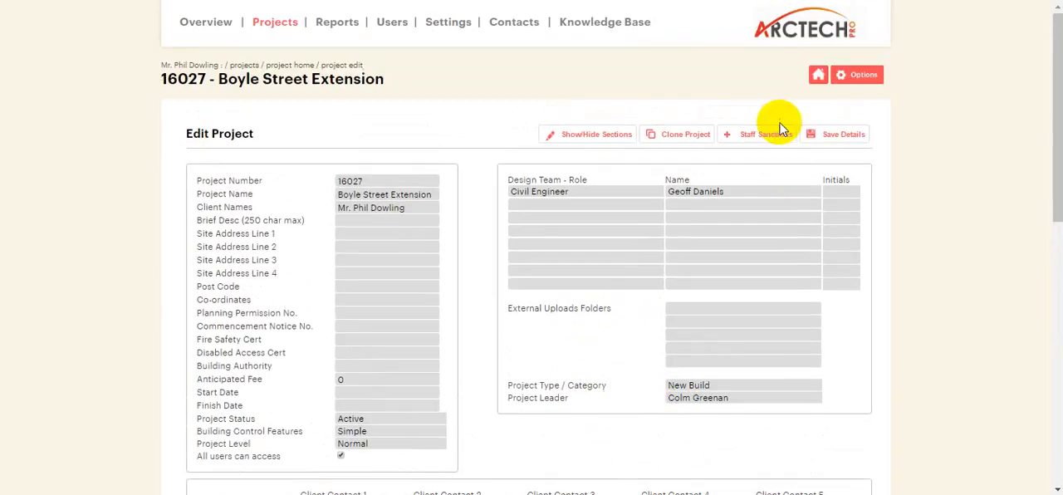
click(819, 80)
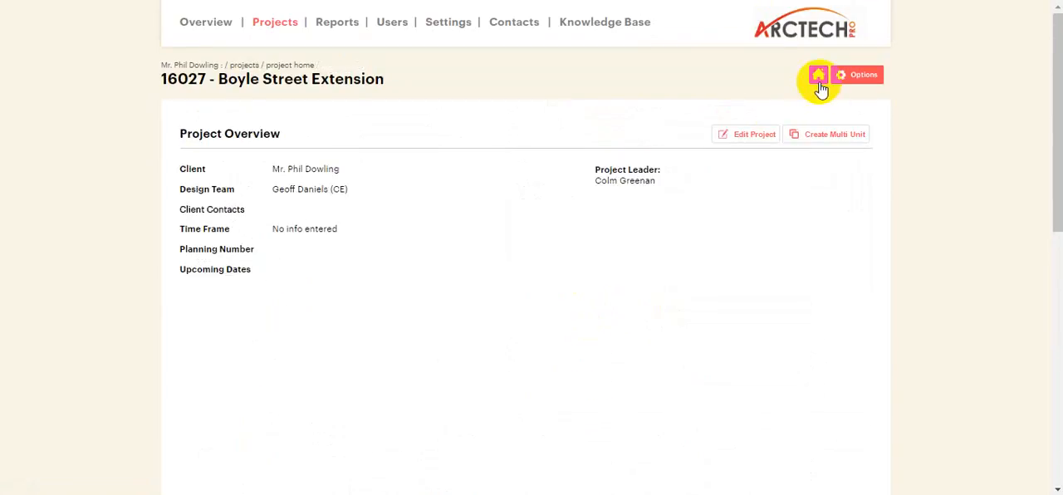
In the company settings, add a Project Overview Screen Layout row labelled "Project Typr" with field data project_category, and save the settings.
click(440, 25)
scroll(304, 217, down, 15)
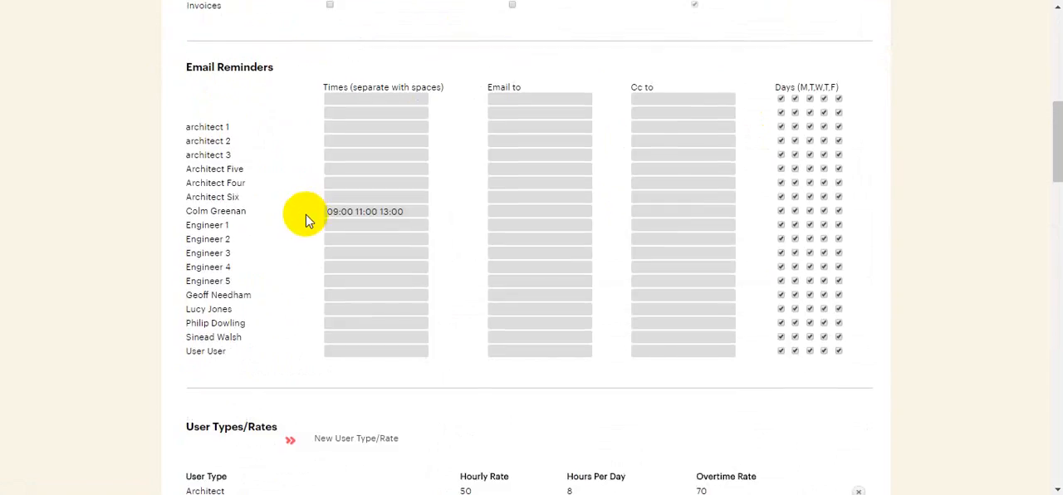
scroll(304, 218, down, 5)
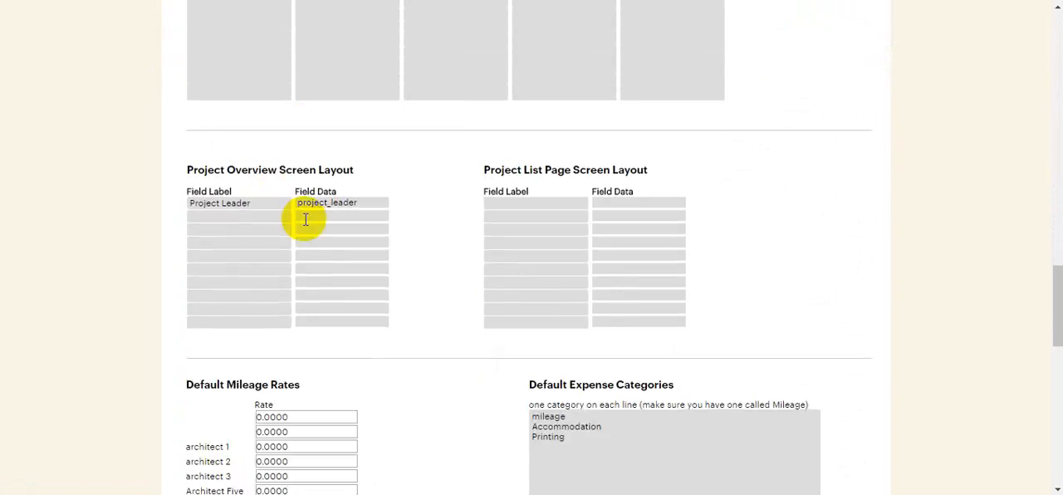
click(244, 216)
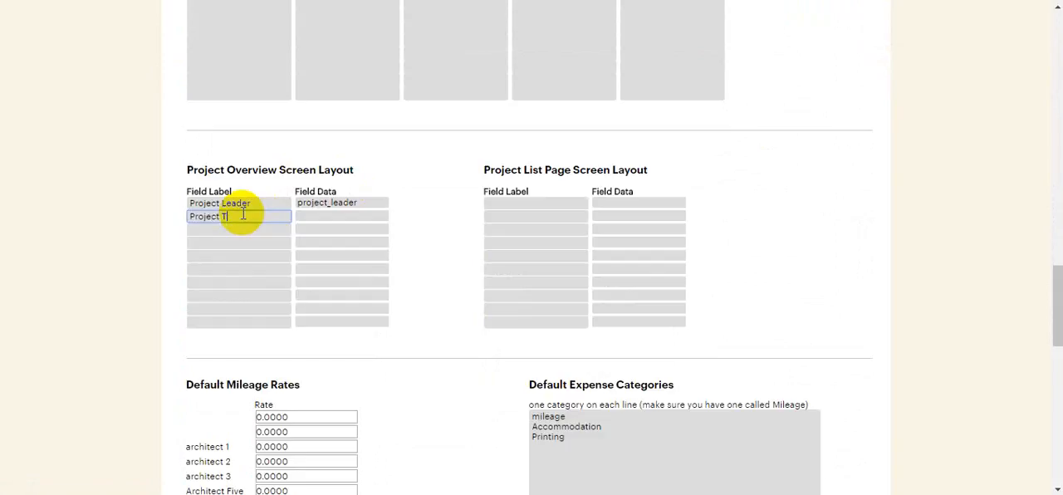
text(Project Typr)
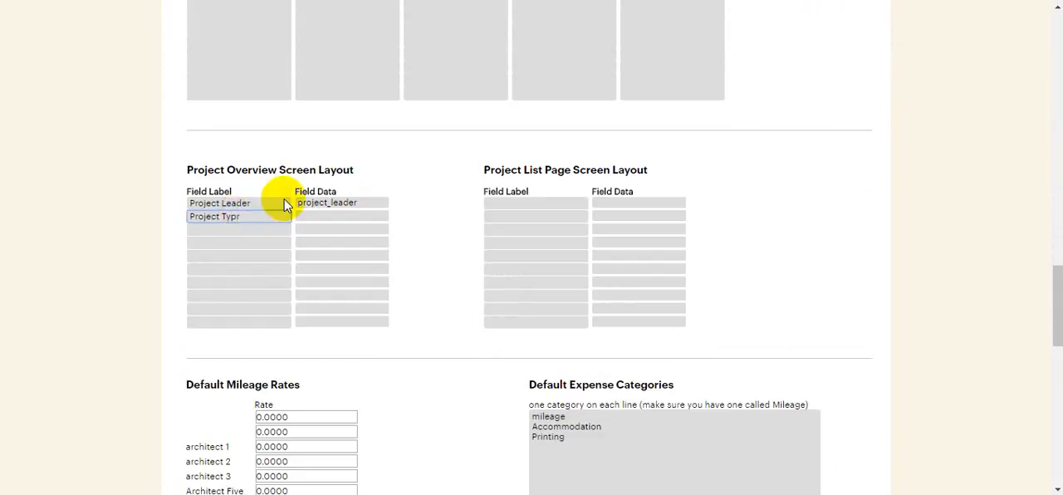
click(341, 216)
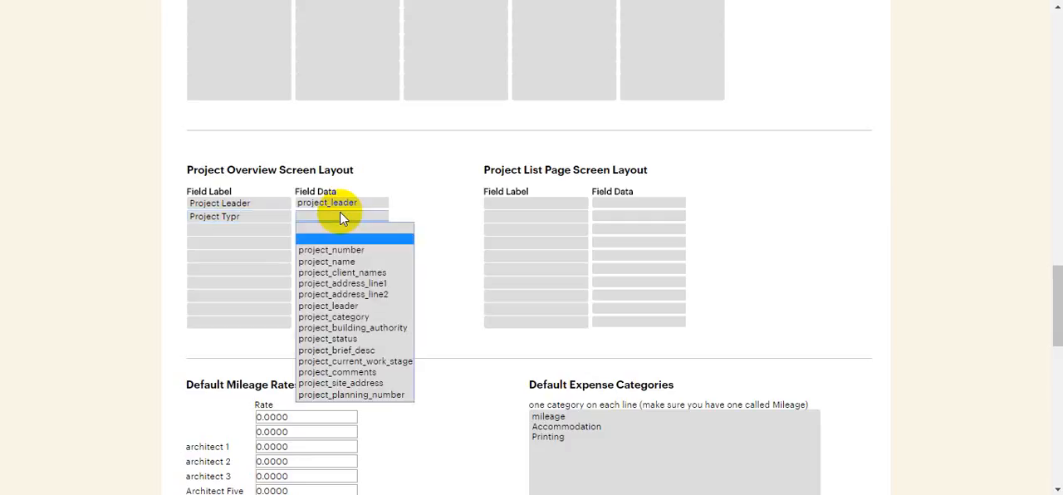
click(370, 319)
scroll(550, 316, up, 20)
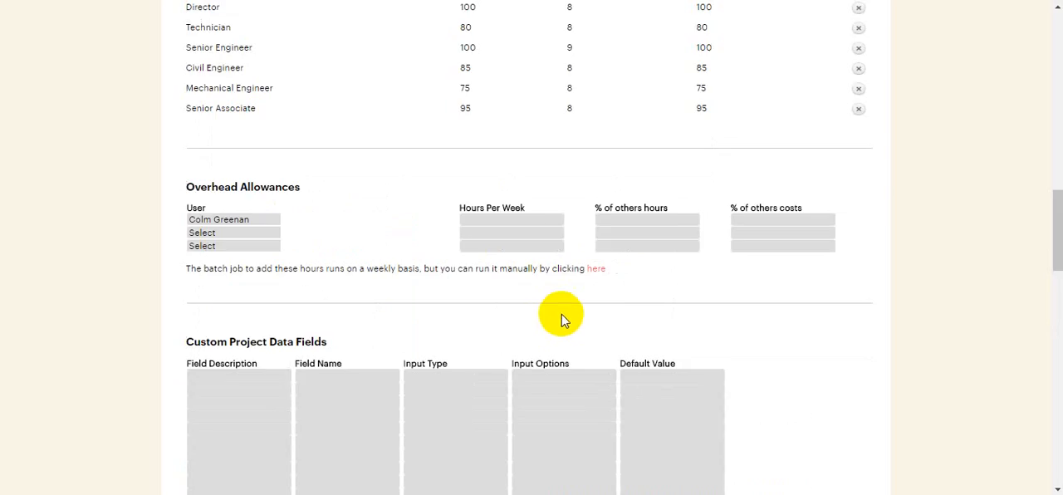
click(772, 95)
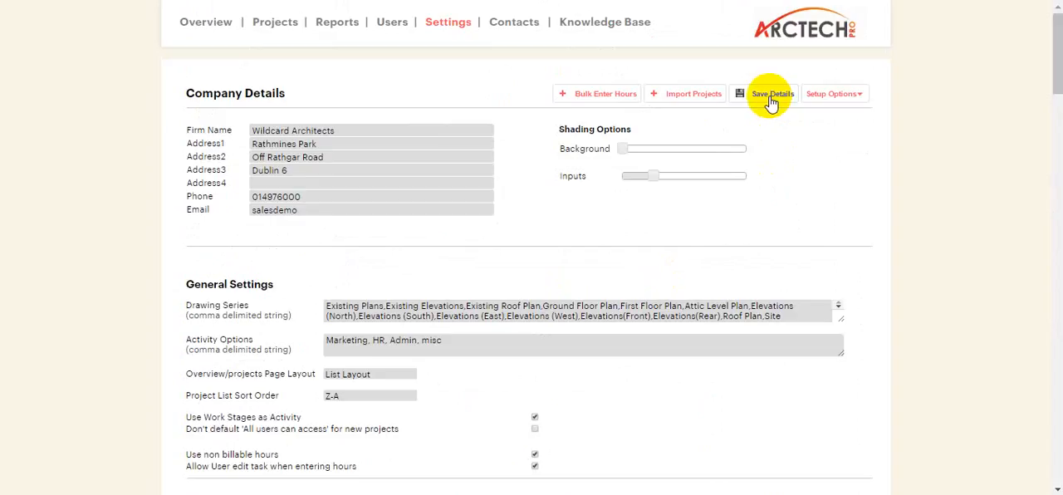
Check the overview of 16027 - Boyle Street Extension, correct the project_category row's label to "Project Type" in the company settings, and save.
click(255, 29)
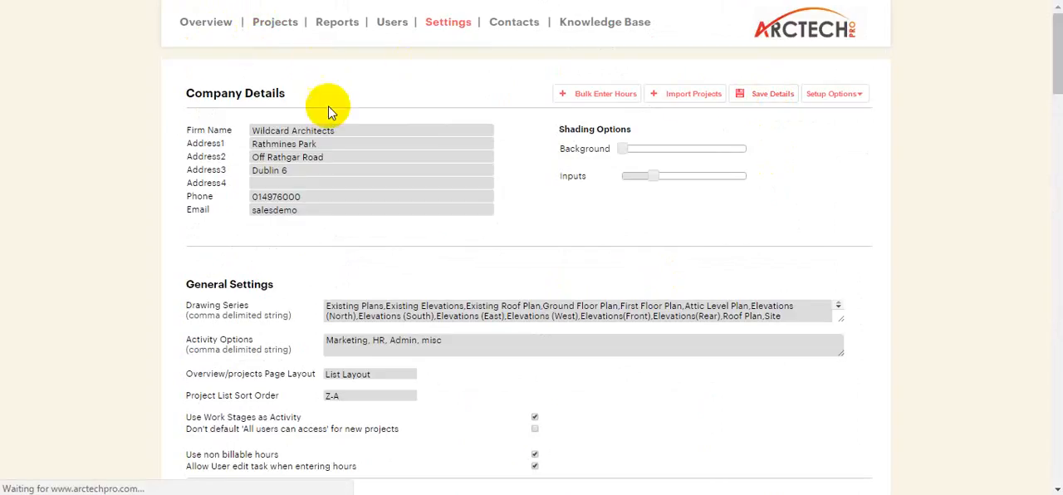
click(267, 160)
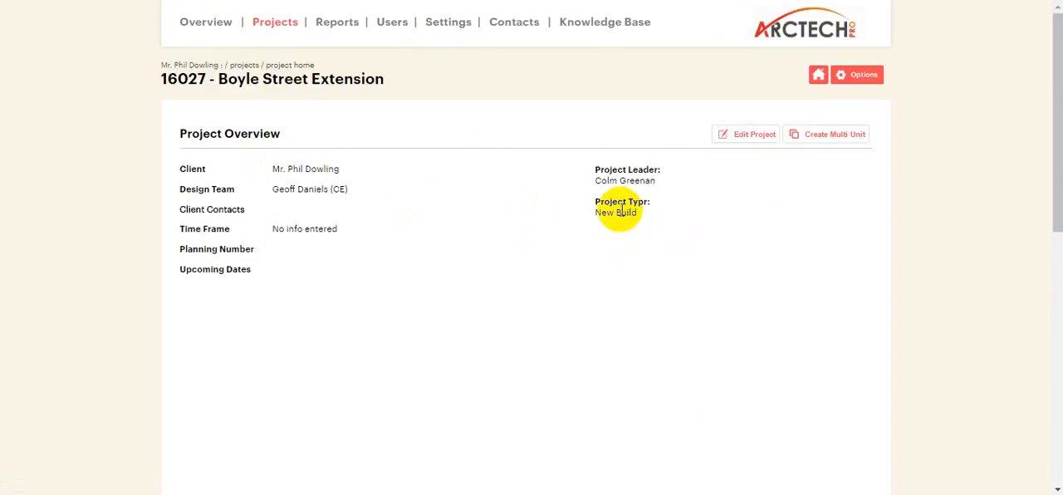
click(440, 29)
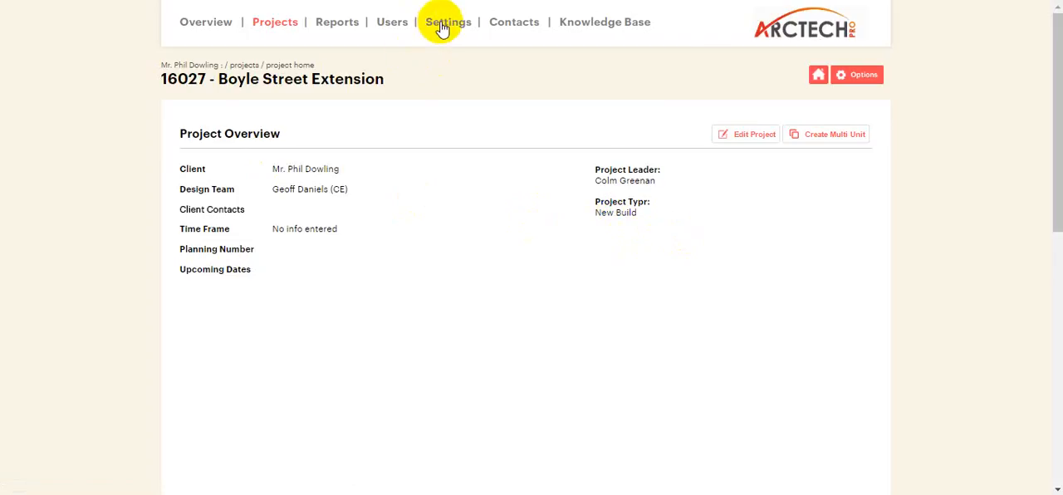
scroll(399, 208, down, 5)
scroll(315, 279, down, 15)
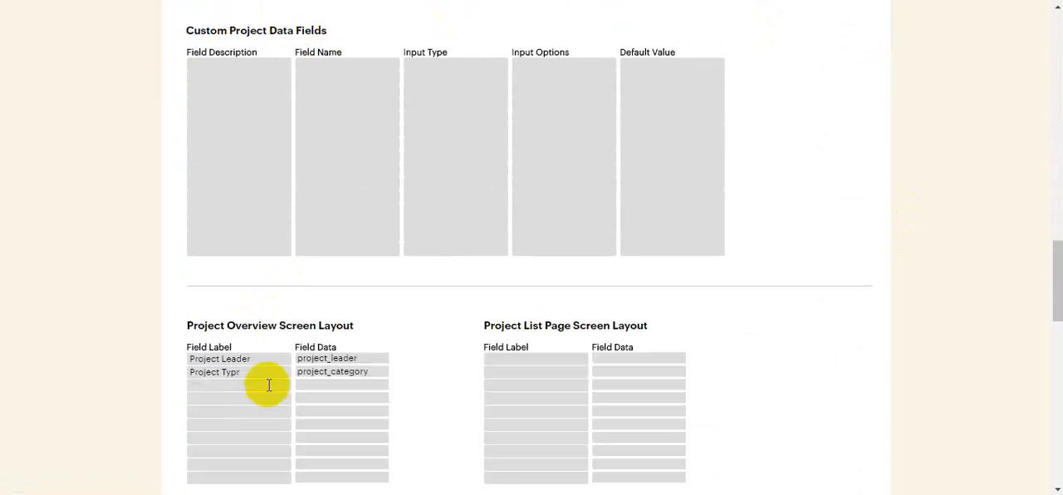
click(256, 378)
scroll(361, 357, up, 20)
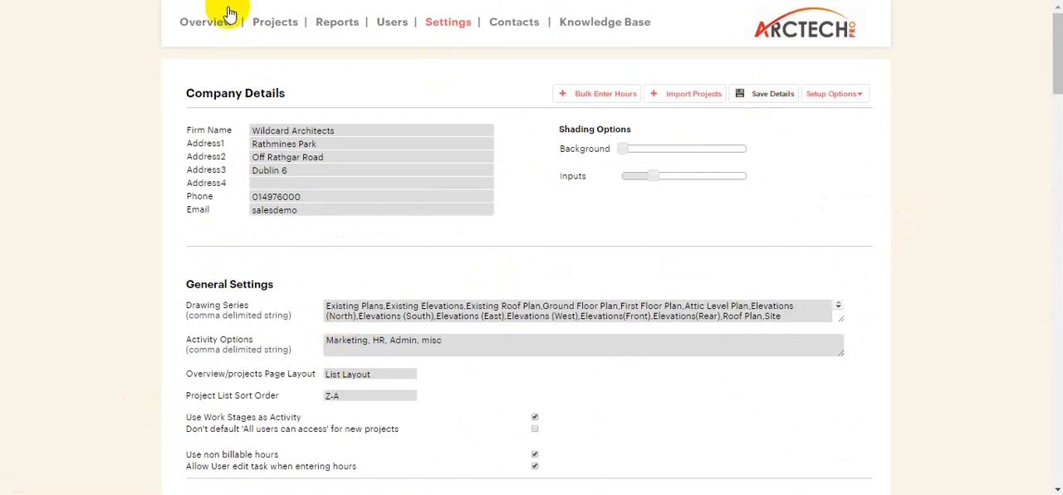
Reopen 16027 - Boyle Street Extension, set its Project Type / Category to Refurbishment, and save the project details.
click(260, 27)
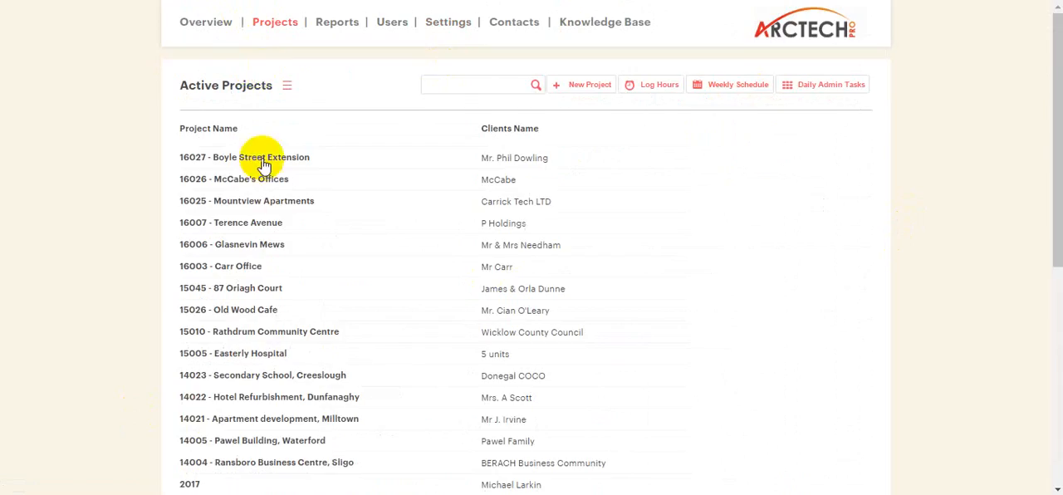
click(244, 161)
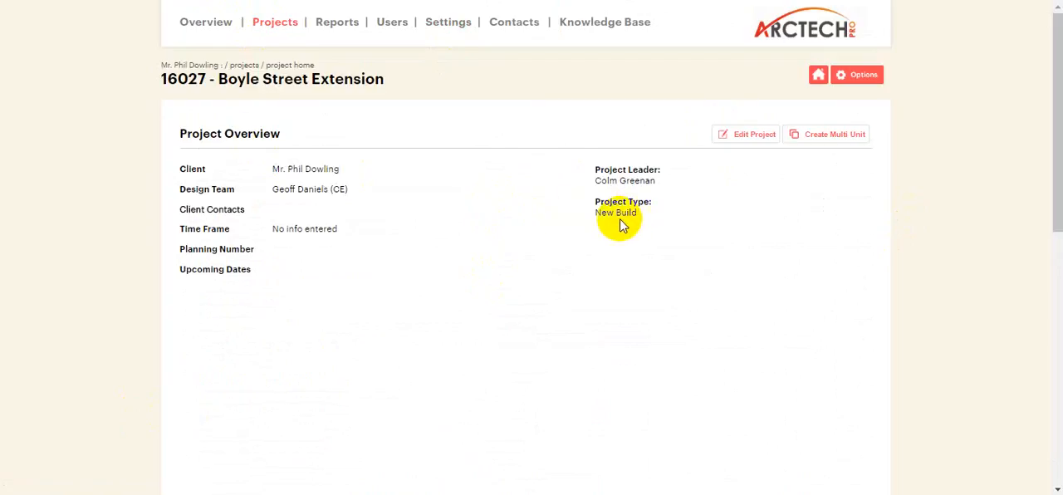
click(752, 136)
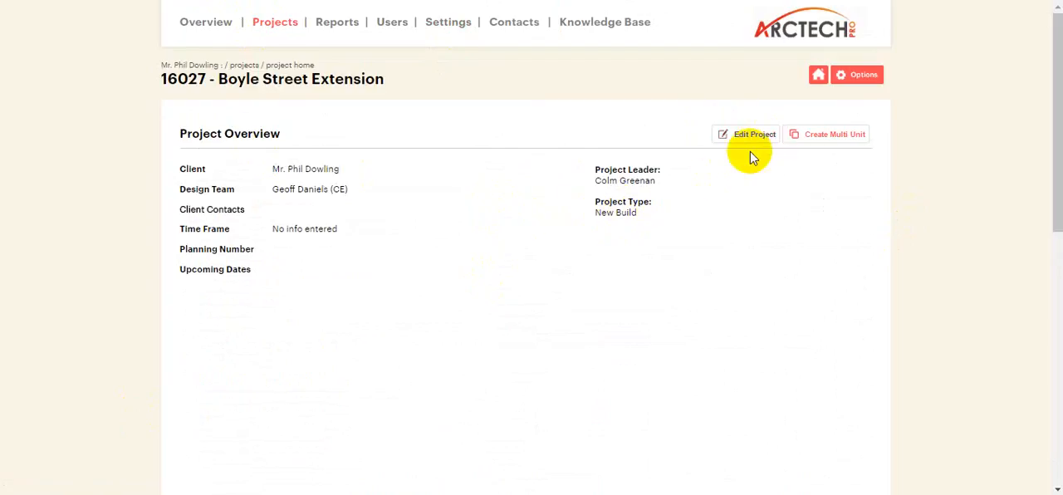
scroll(708, 229, down, 2)
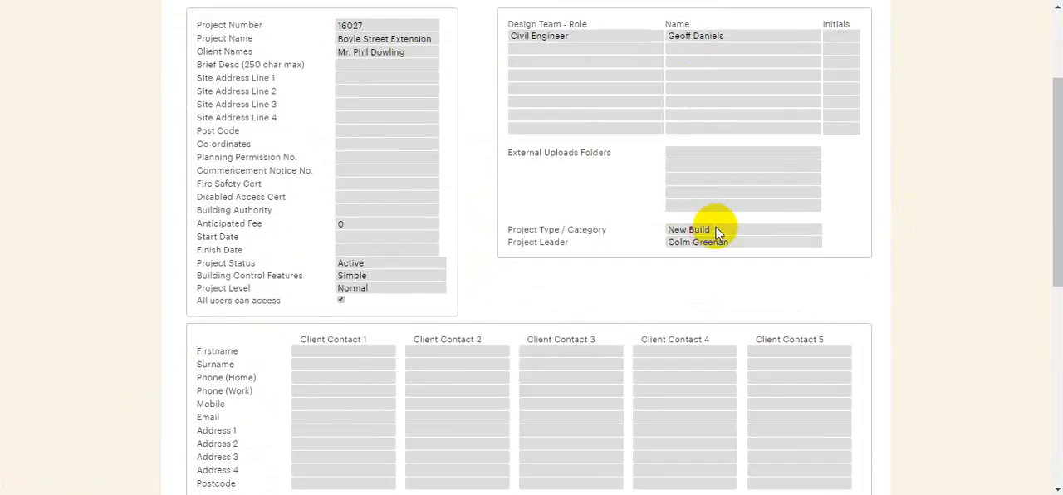
click(715, 231)
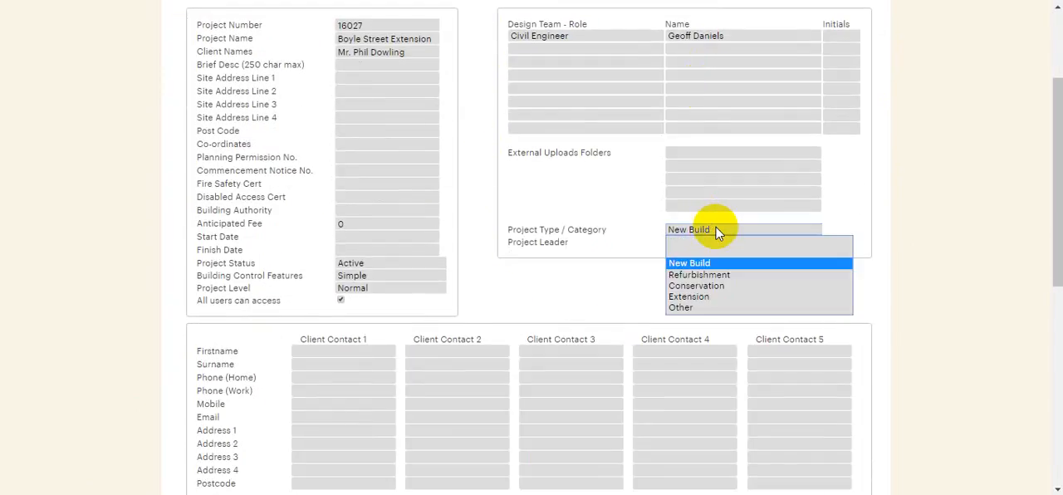
click(726, 275)
scroll(849, 235, up, 3)
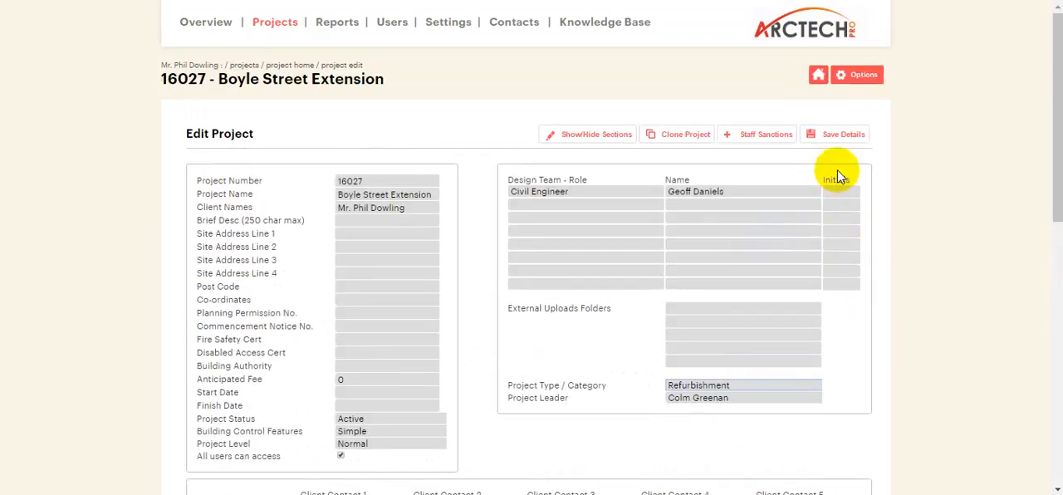
click(837, 135)
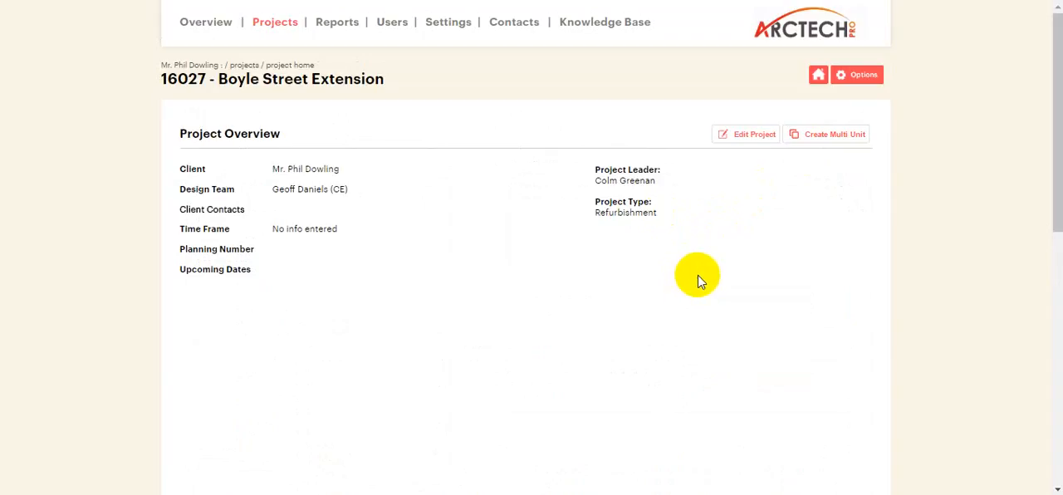
click(737, 137)
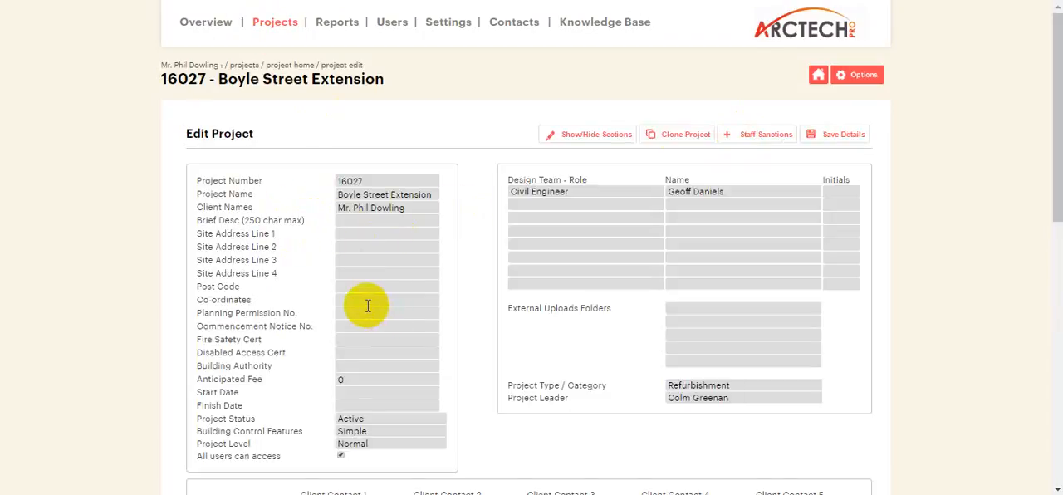
click(267, 22)
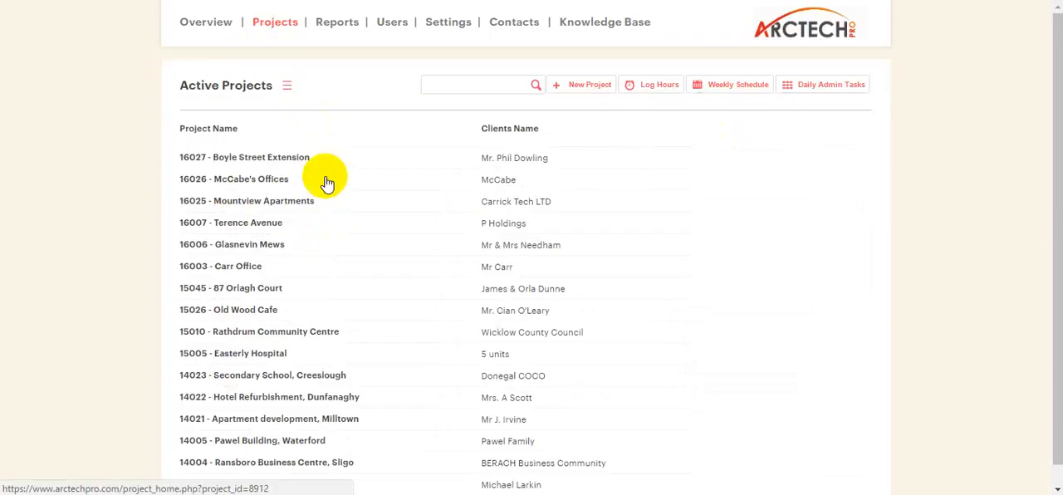
click(260, 289)
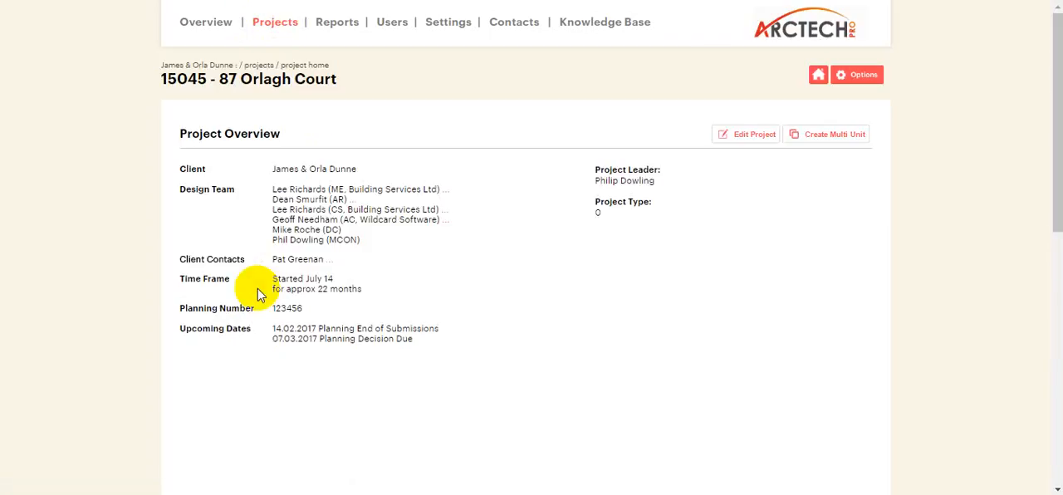
click(756, 135)
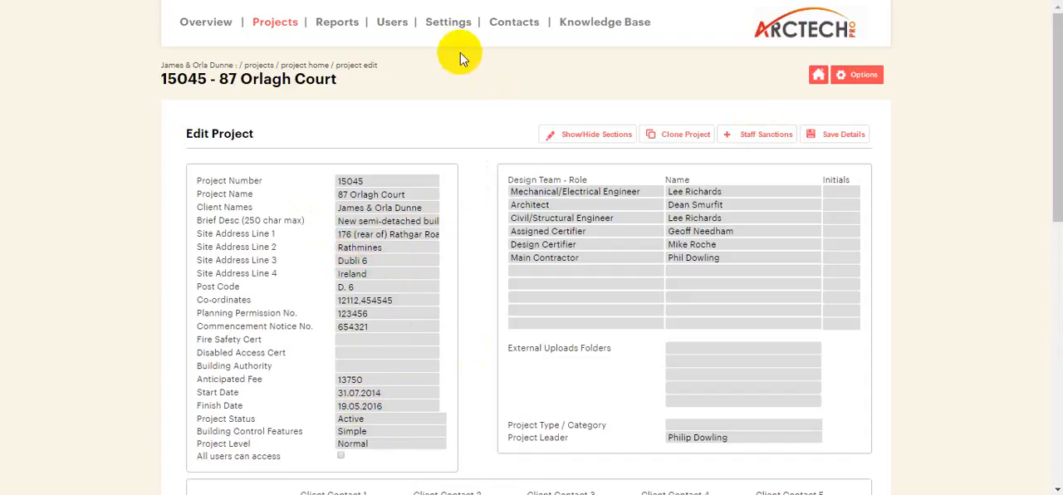
In the company settings, add a Project Overview Screen Layout row labelled "Description of Works" with field data project_brief_desc.
click(448, 29)
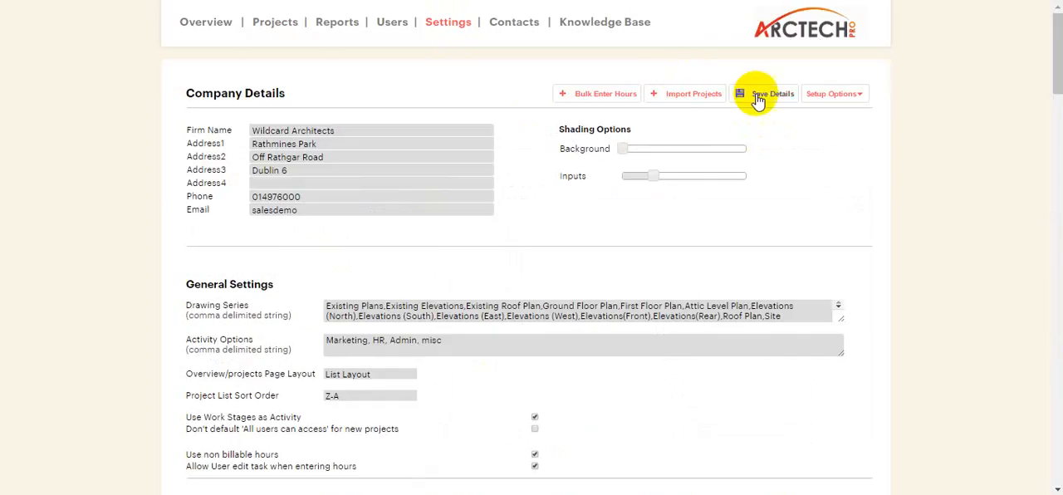
scroll(357, 199, down, 12)
scroll(349, 203, down, 5)
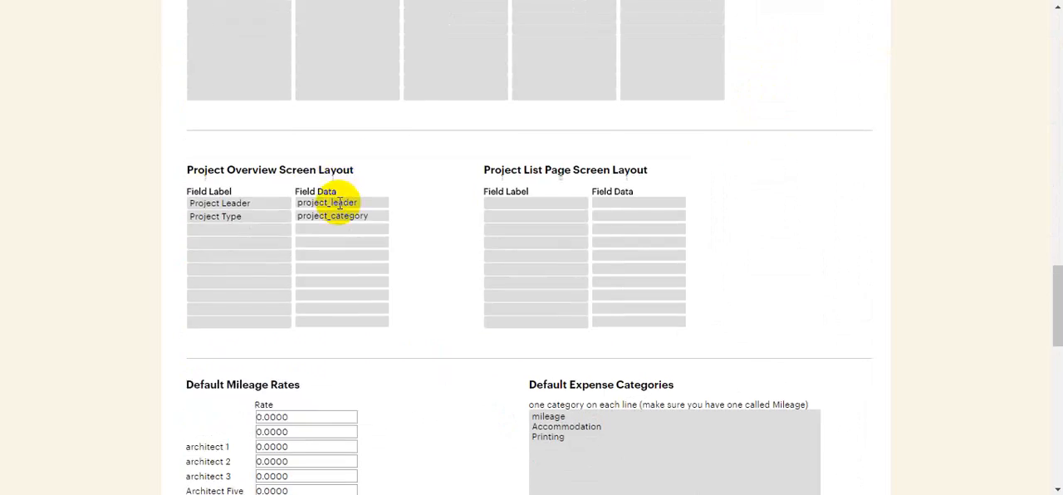
click(246, 232)
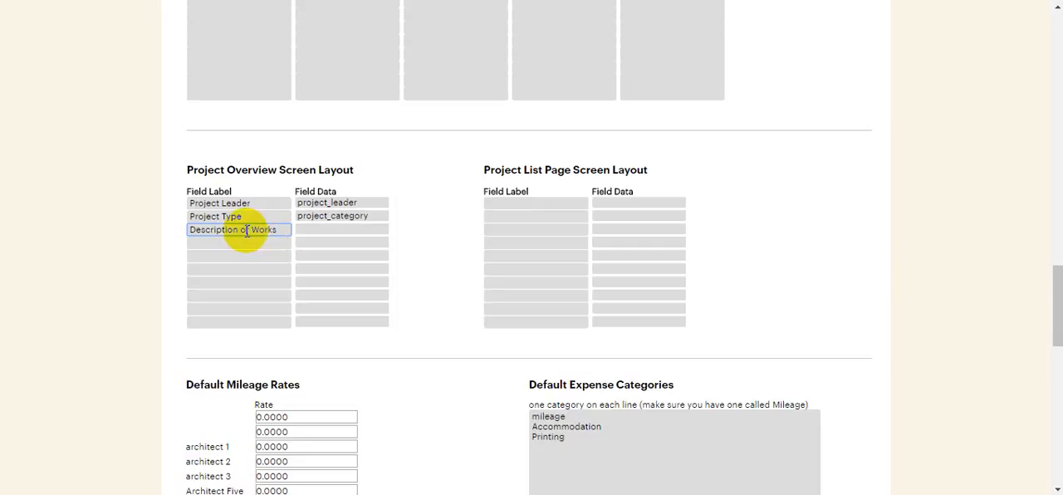
click(326, 232)
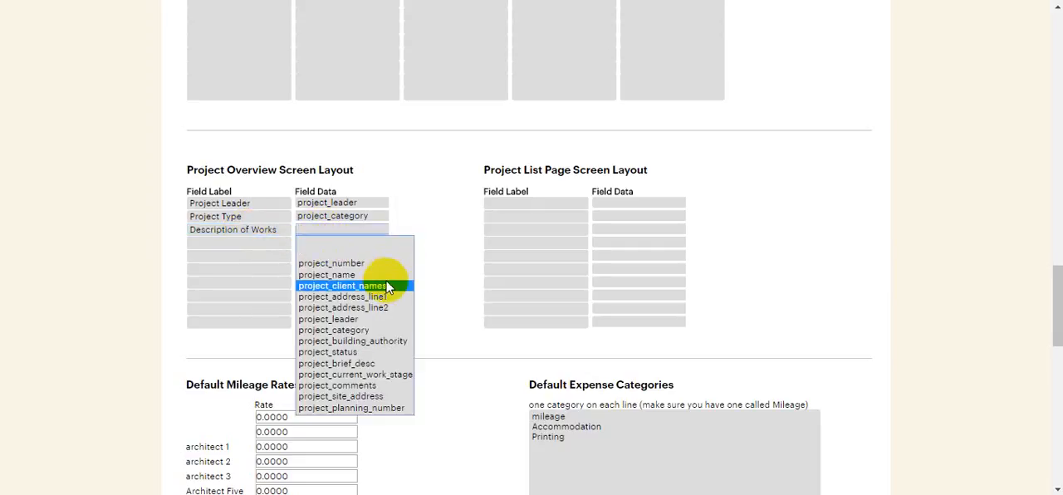
click(381, 365)
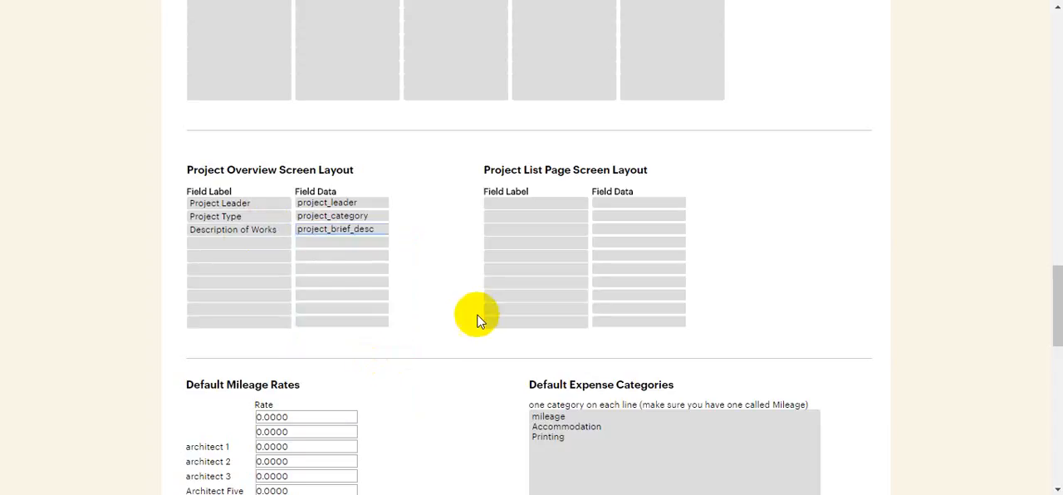
Add a labelled row with field data project_site_address to the Project Overview Screen Layout, and save the settings.
click(270, 244)
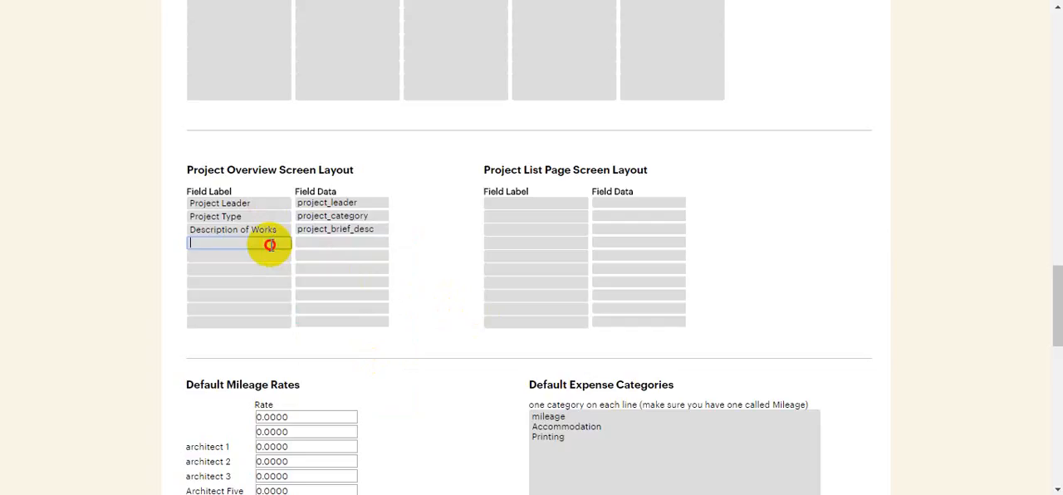
click(314, 242)
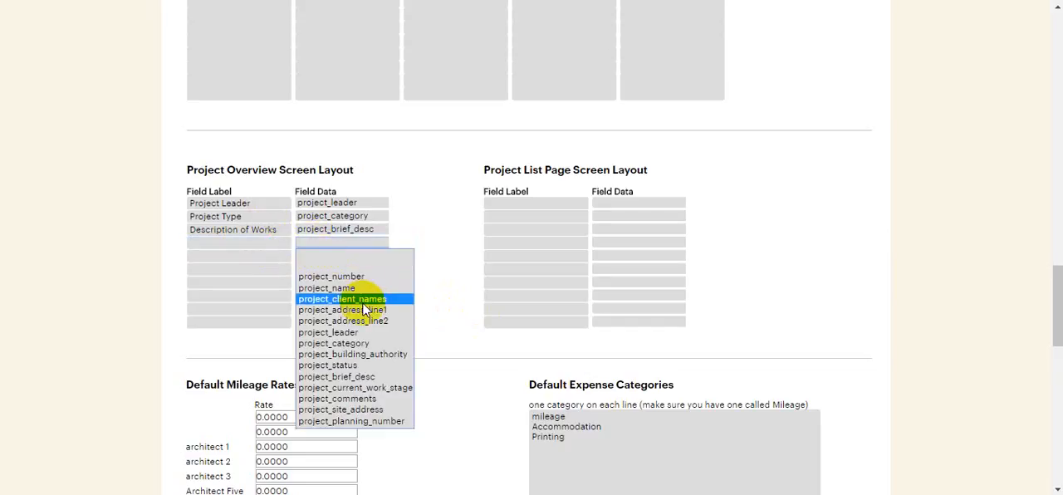
click(385, 410)
click(259, 244)
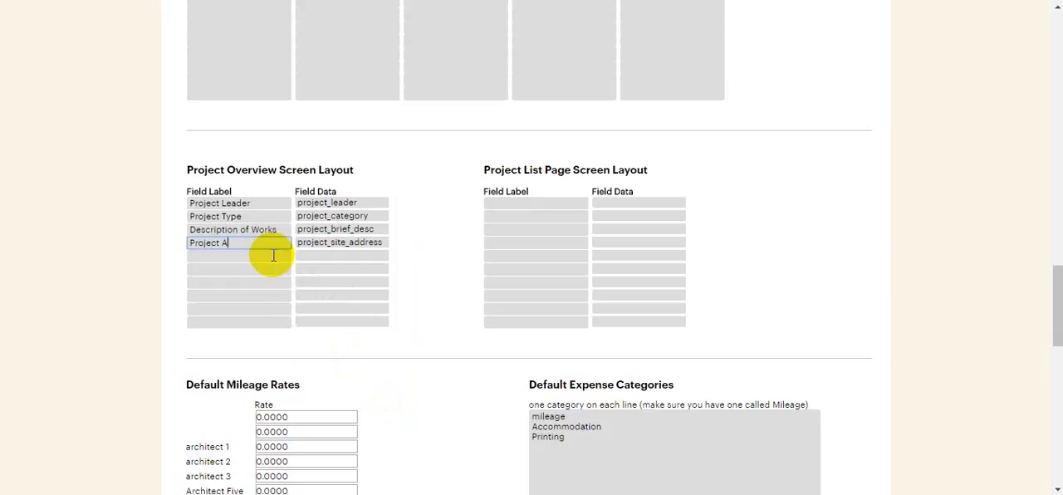
scroll(536, 173, up, 15)
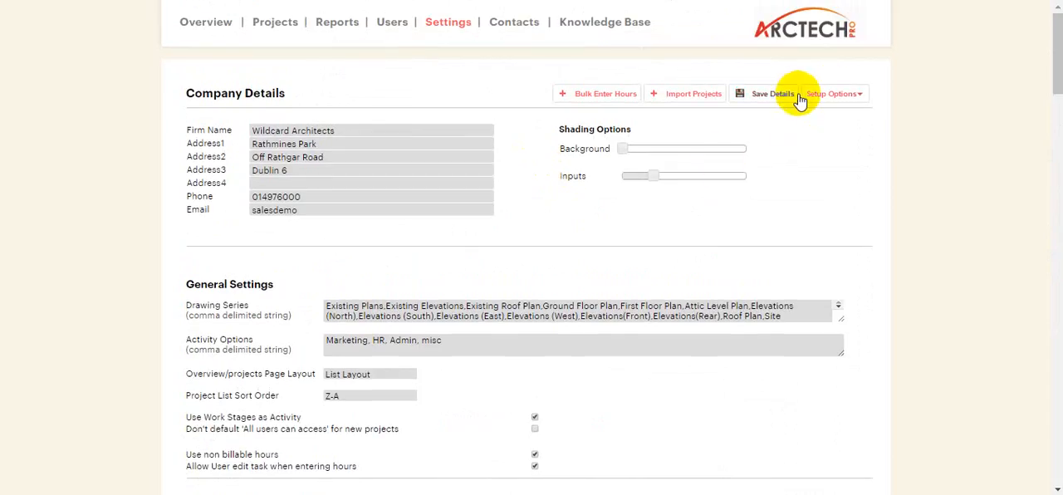
click(772, 96)
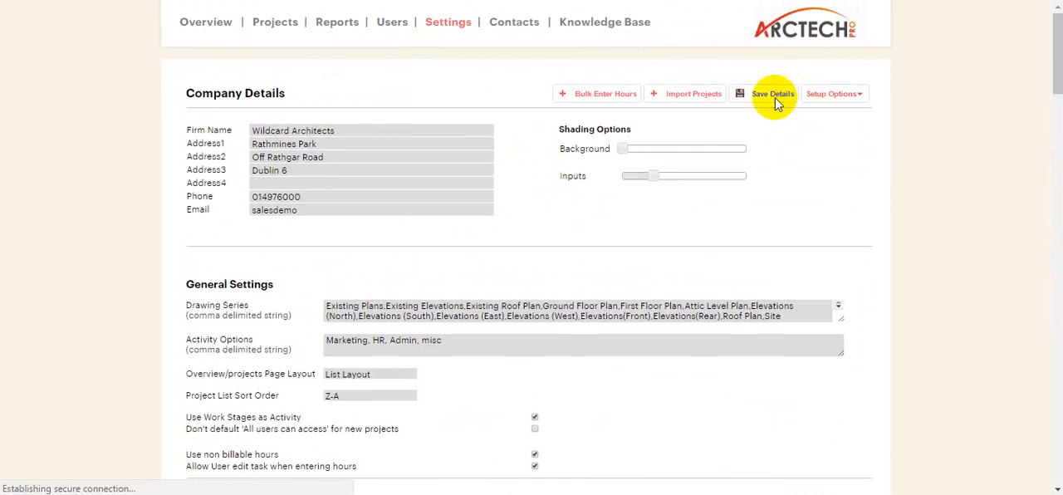
click(267, 26)
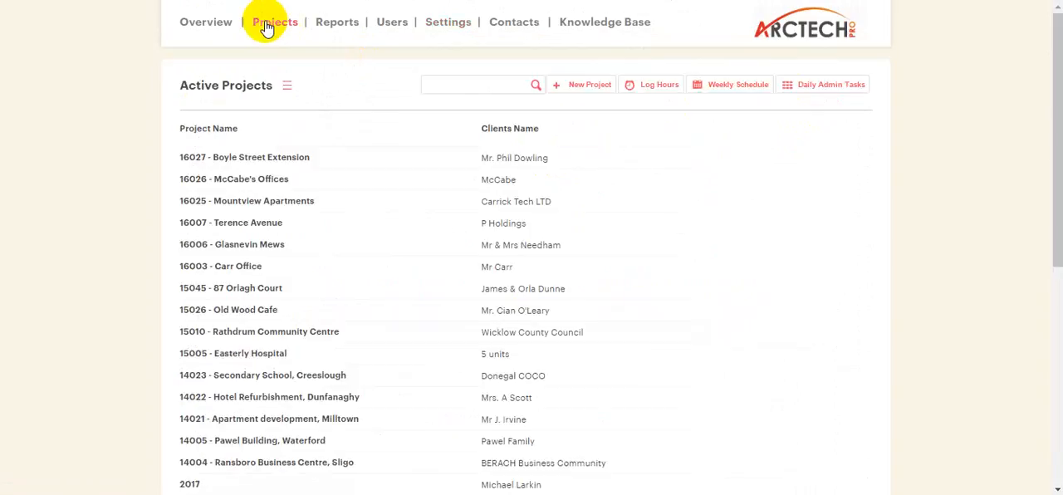
click(226, 162)
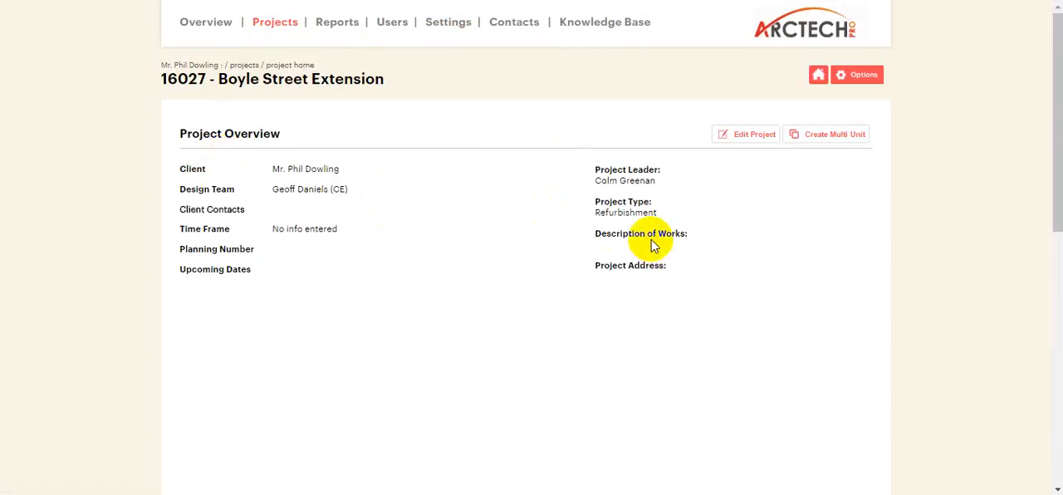
click(268, 25)
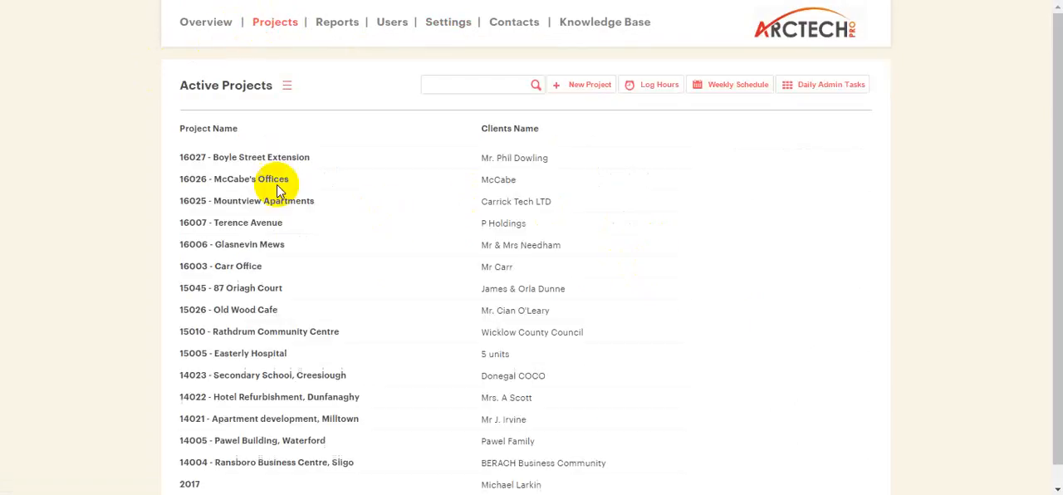
click(265, 290)
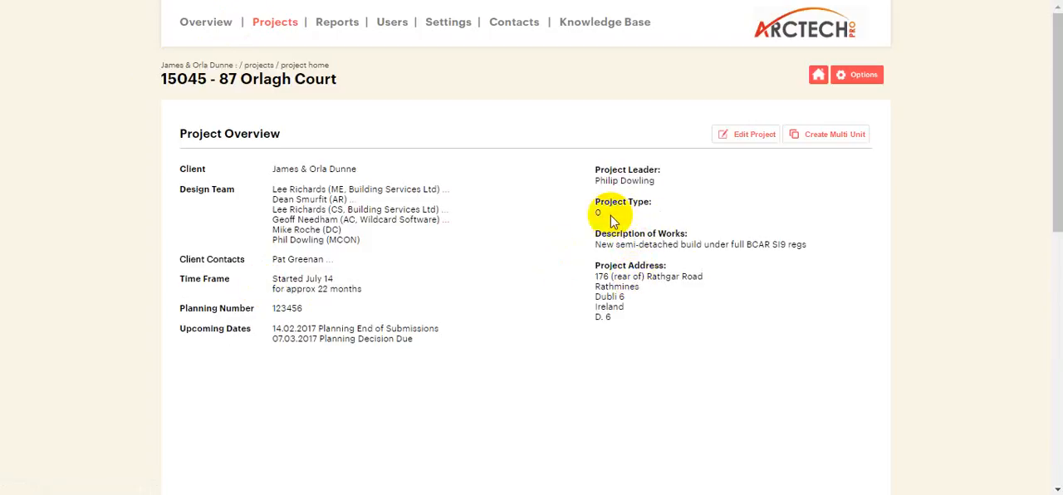
click(727, 140)
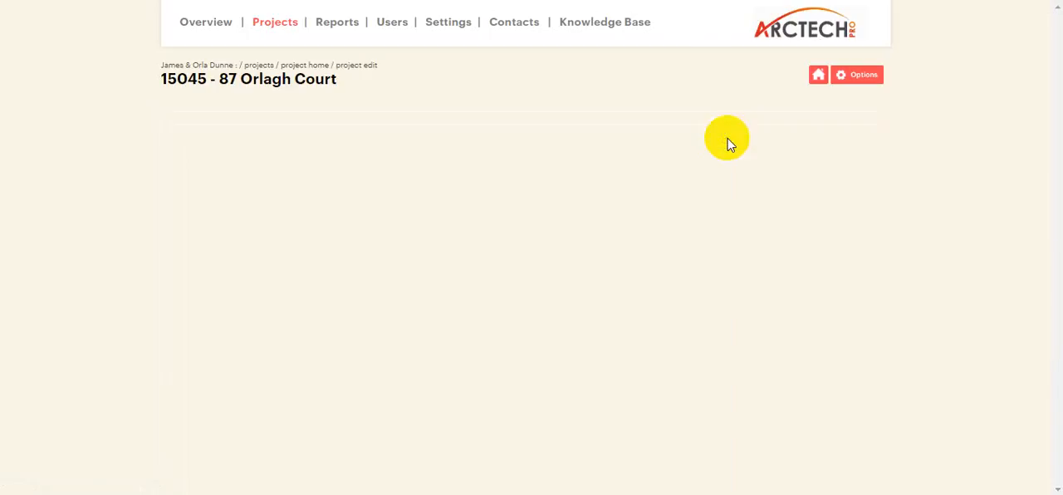
scroll(586, 219, down, 3)
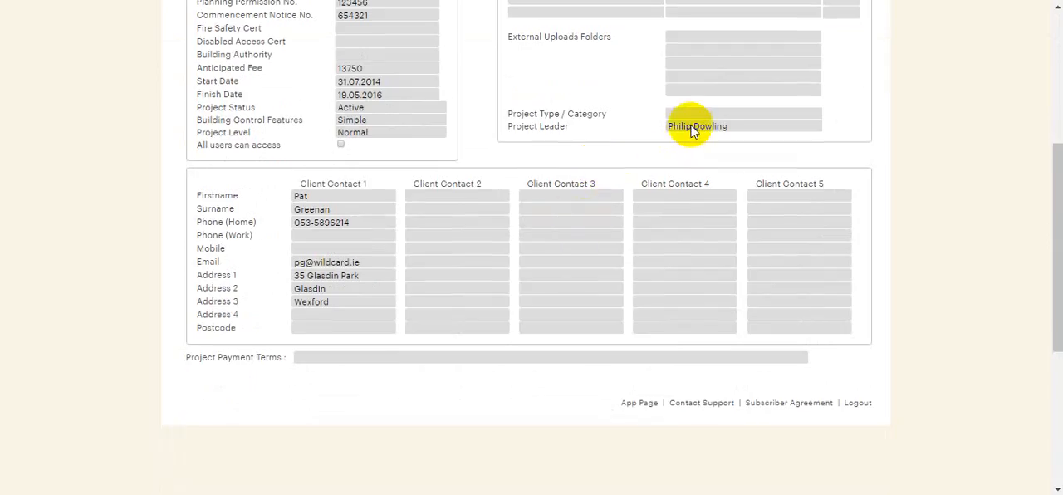
click(695, 113)
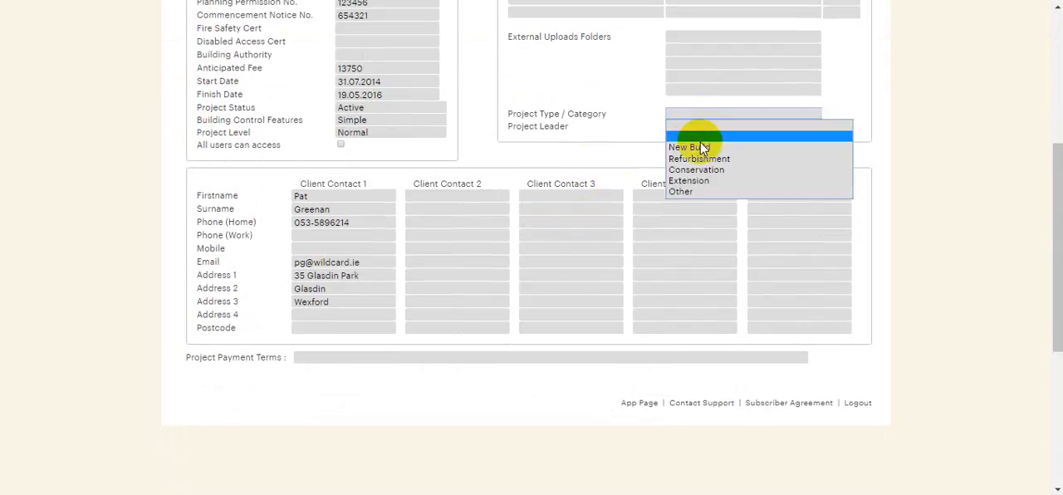
click(698, 192)
scroll(731, 178, up, 4)
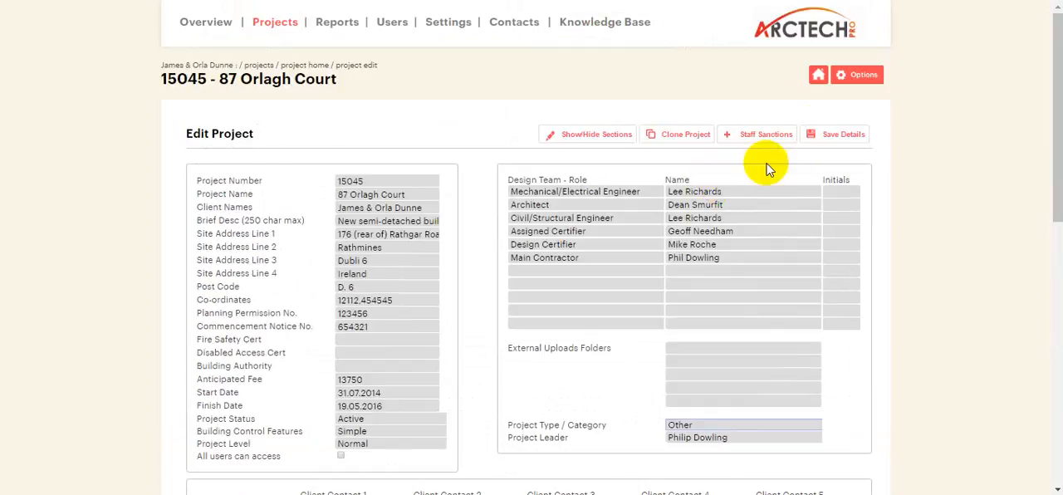
click(814, 134)
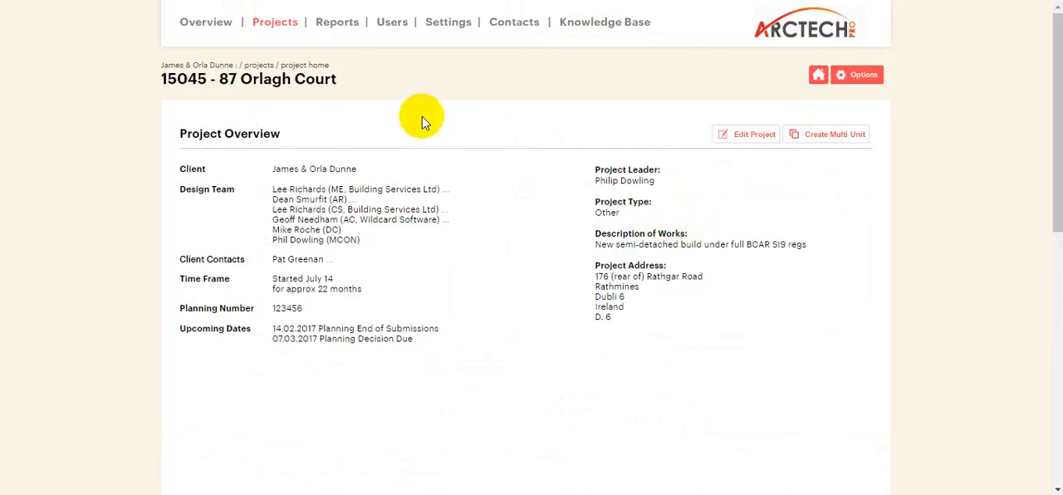
In the company settings, add a Project List Page Screen Layout row labelled "Project Leader" with field data project_leader.
click(265, 23)
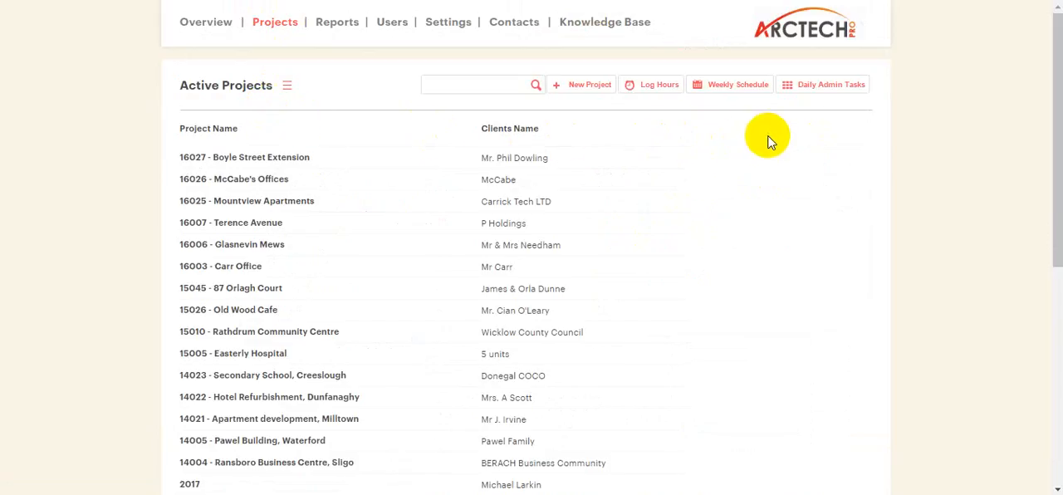
click(443, 21)
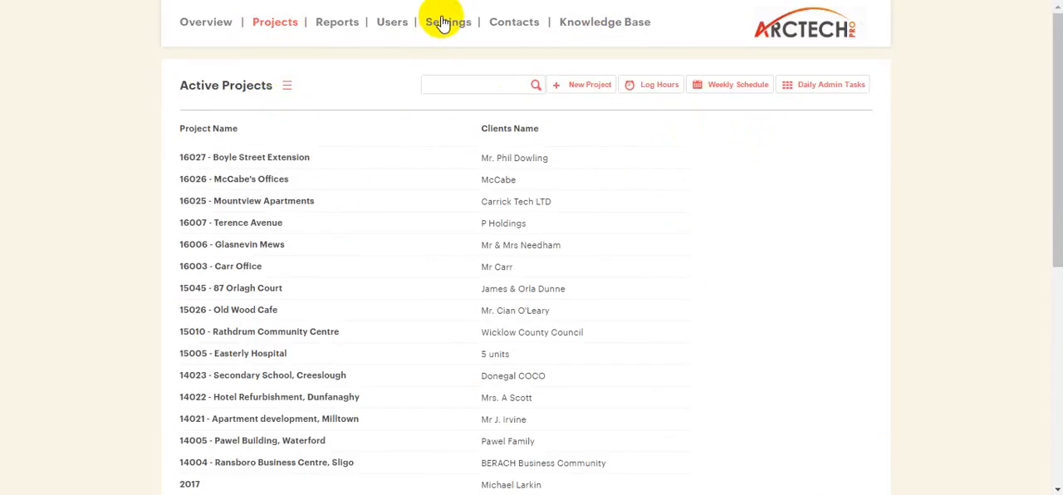
scroll(615, 150, down, 10)
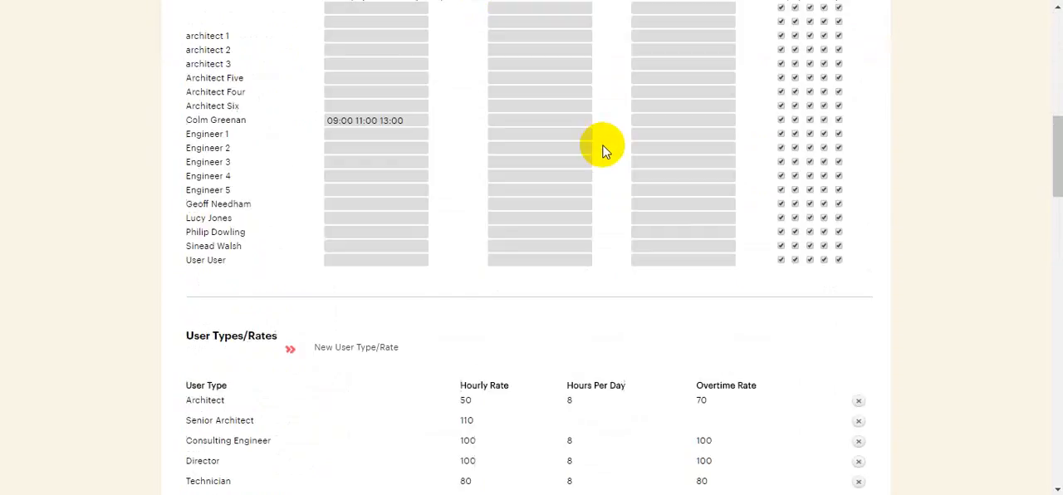
scroll(604, 151, down, 12)
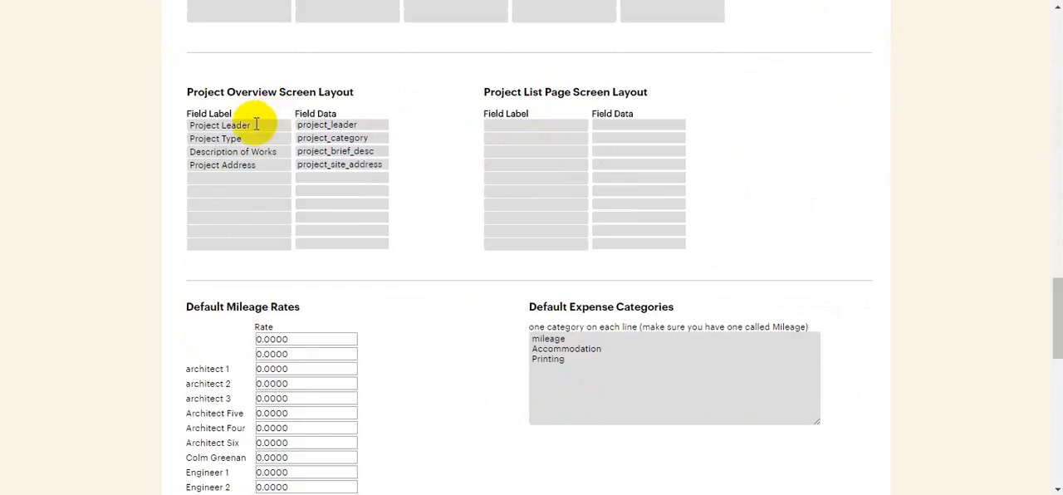
drag(257, 126, 188, 124)
right_click(208, 125)
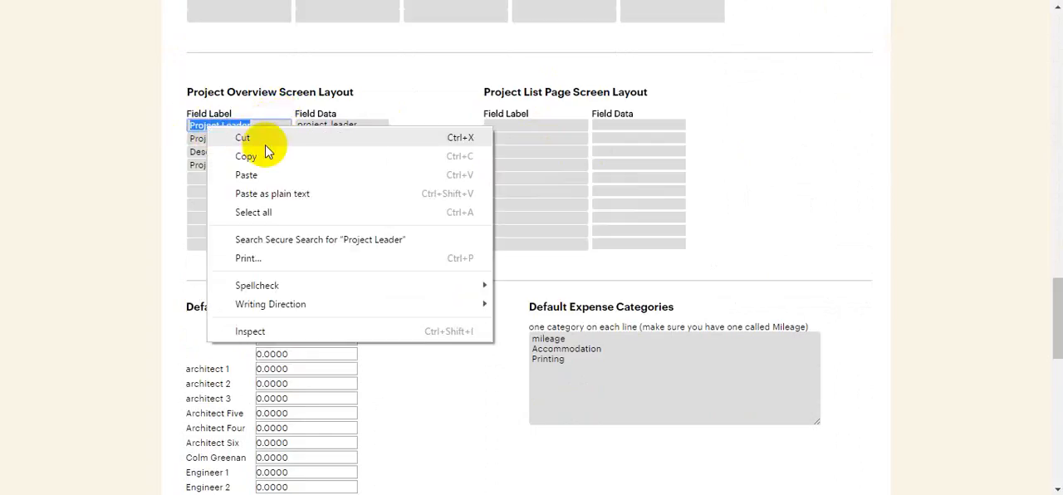
click(266, 156)
right_click(505, 125)
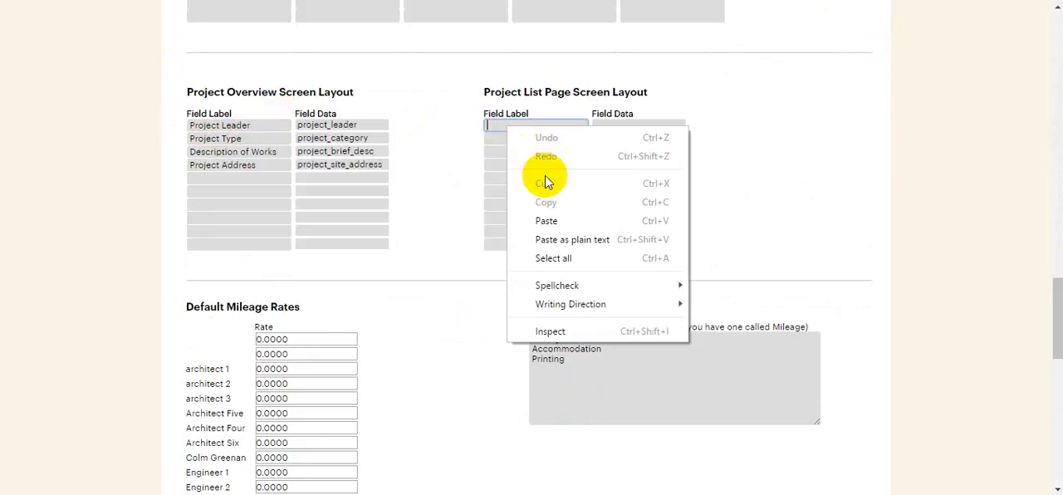
click(552, 219)
click(630, 125)
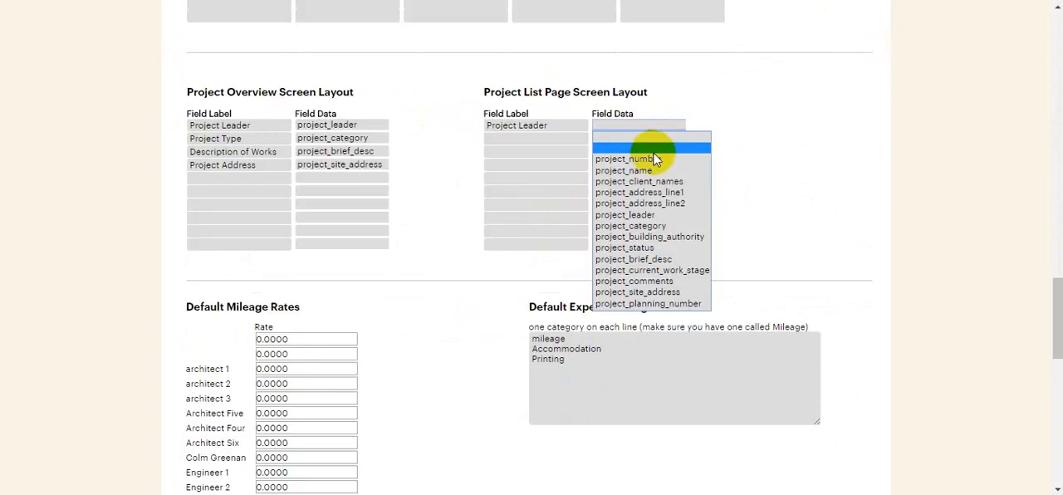
click(652, 214)
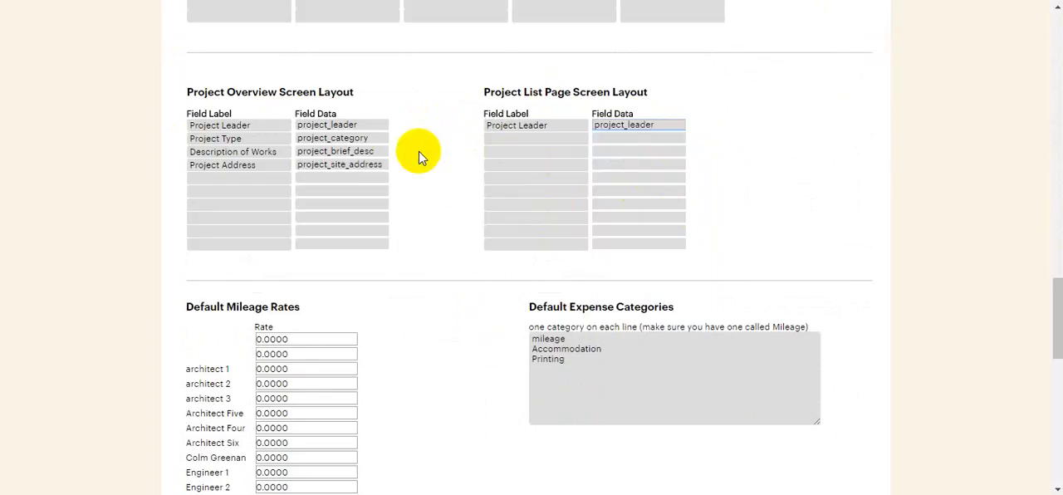
Add a Project List Page Screen Layout row labelled "Project Type" with field data project_category, and save the settings.
click(524, 138)
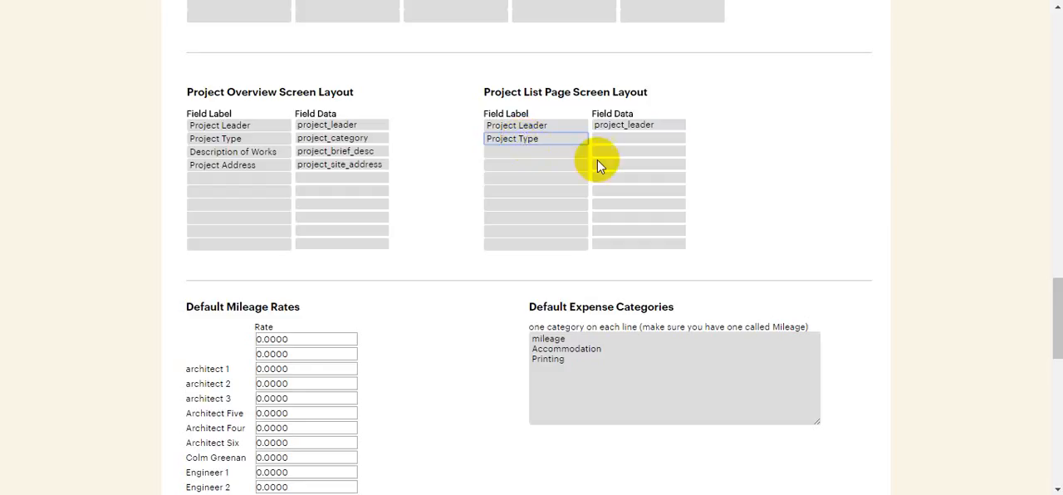
click(632, 138)
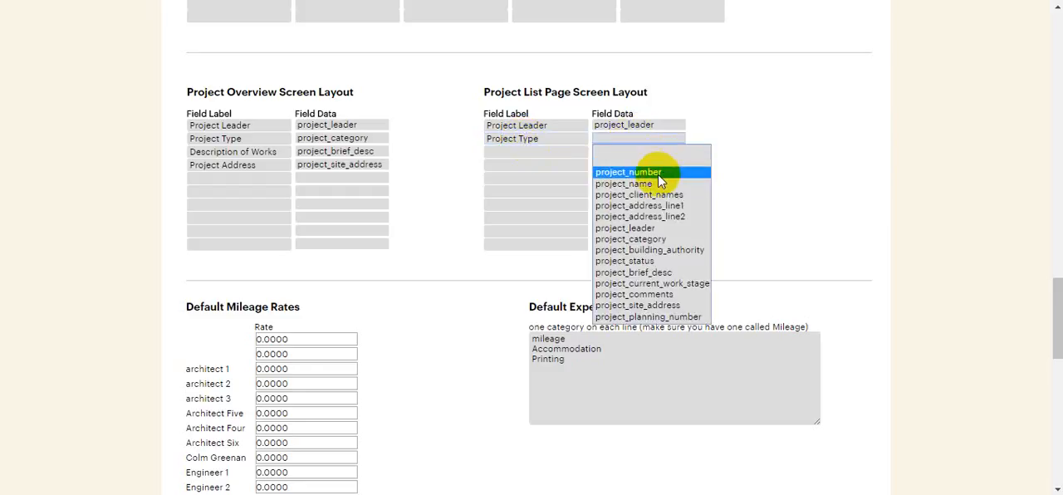
click(667, 239)
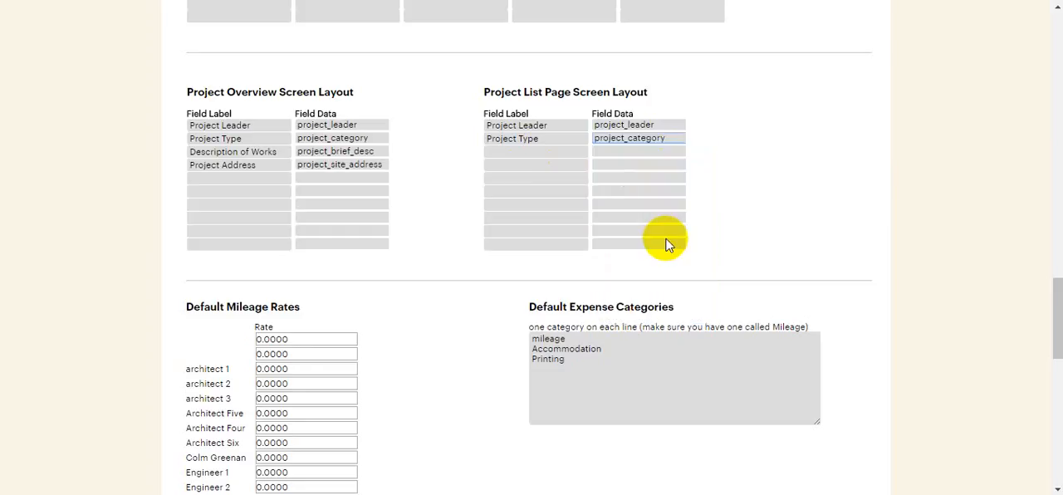
scroll(689, 228, up, 2)
scroll(688, 228, up, 15)
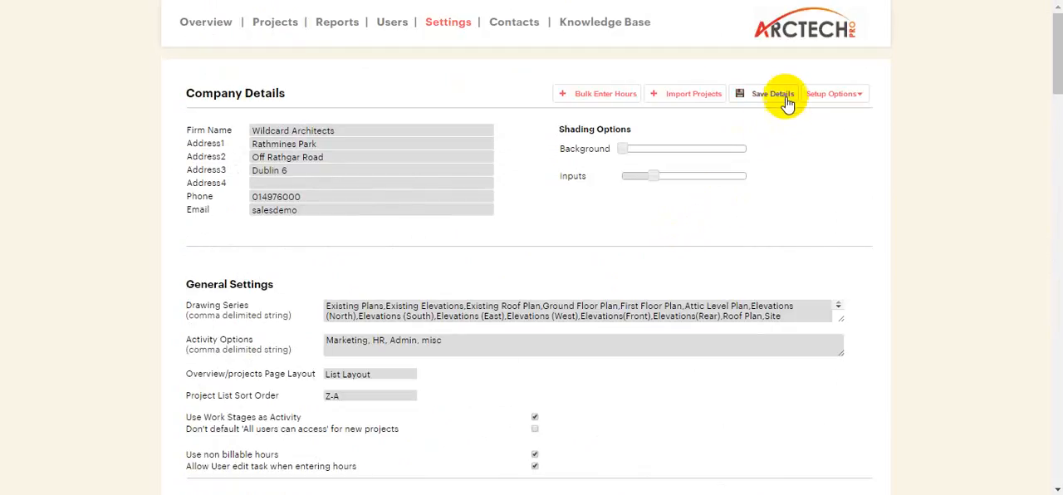
Check the active projects list for the added columns, and review the edit form of 16027 - Boyle Street Extension.
click(282, 30)
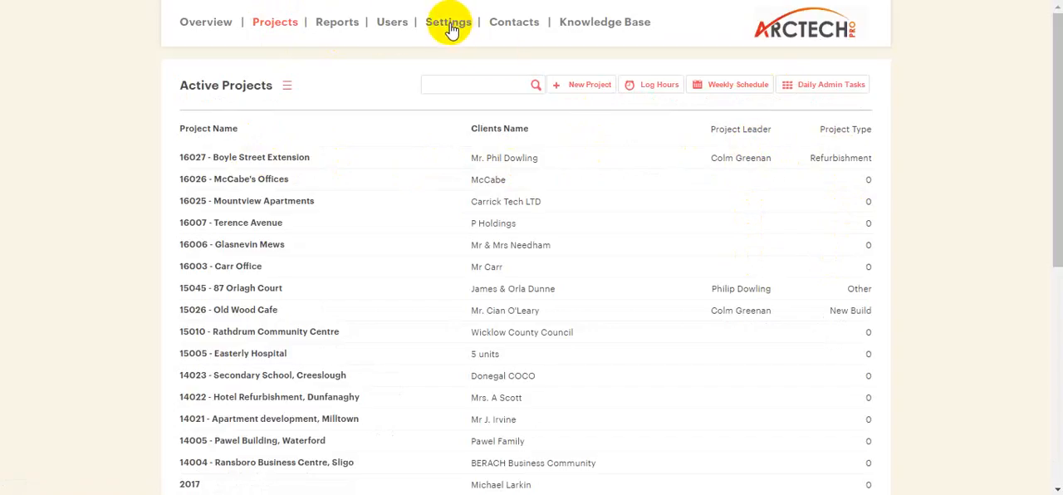
click(280, 156)
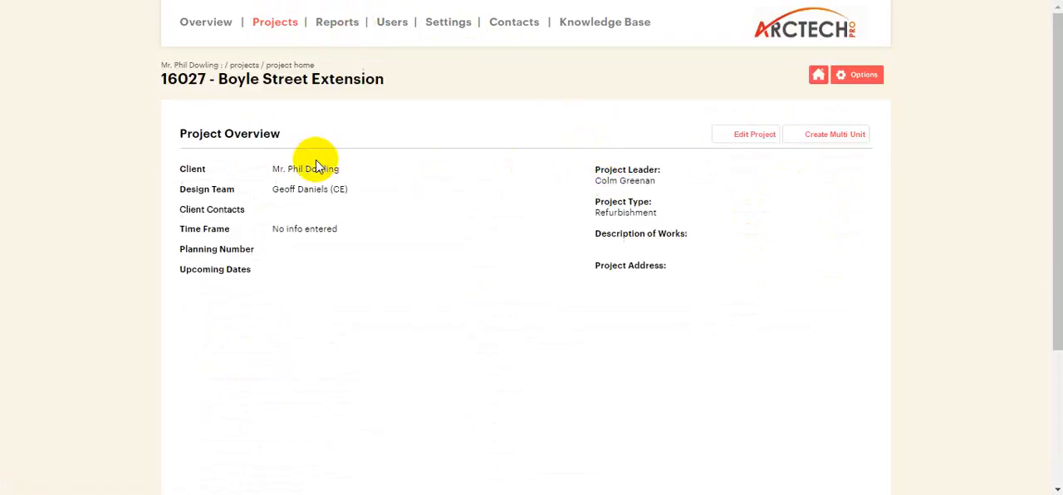
click(755, 138)
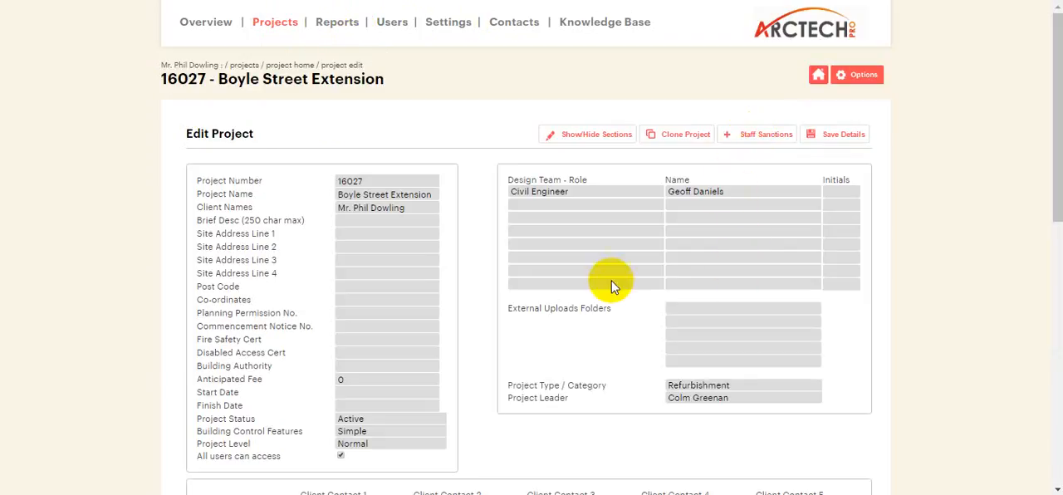
scroll(571, 373, down, 1)
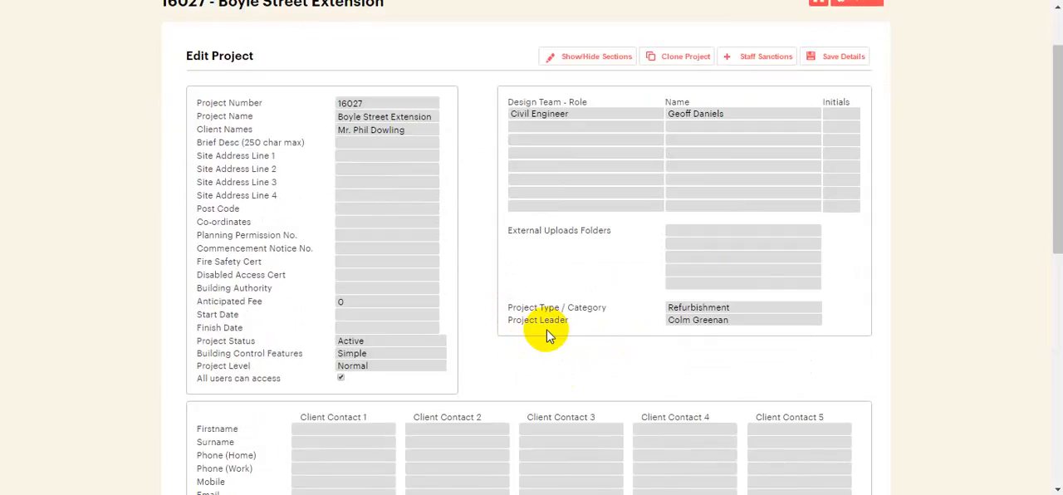
scroll(546, 335, up, 1)
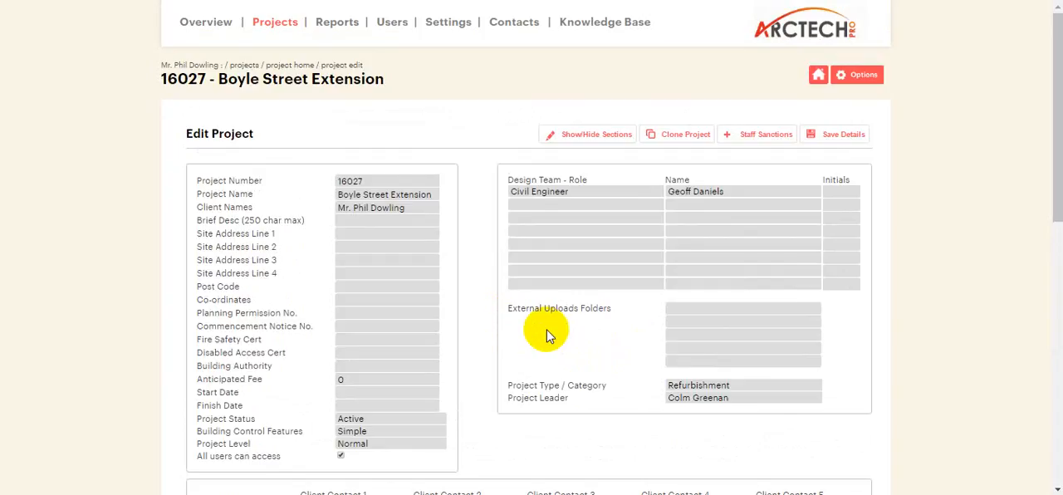
In the company settings, add a custom project data field with description "Sector" and field name "Project_sector".
click(447, 28)
scroll(510, 171, down, 5)
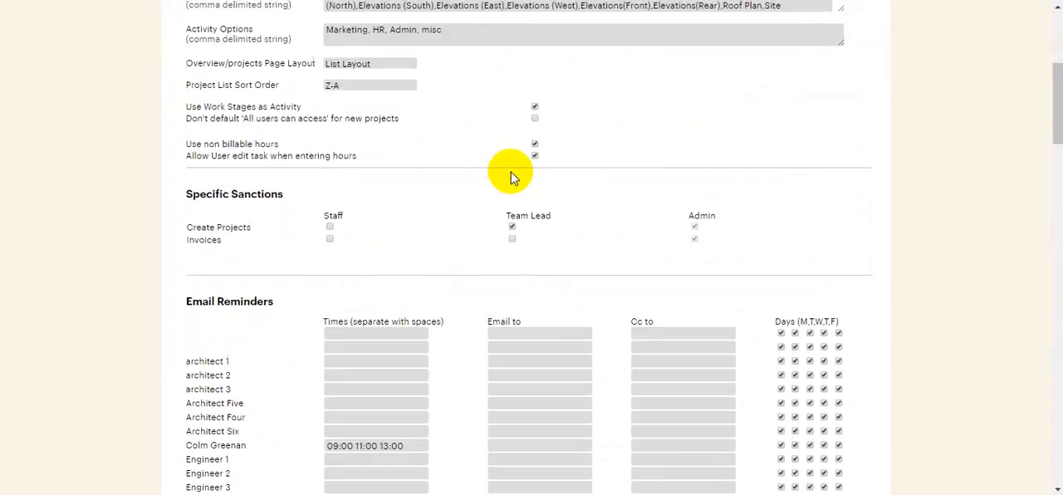
scroll(507, 181, down, 15)
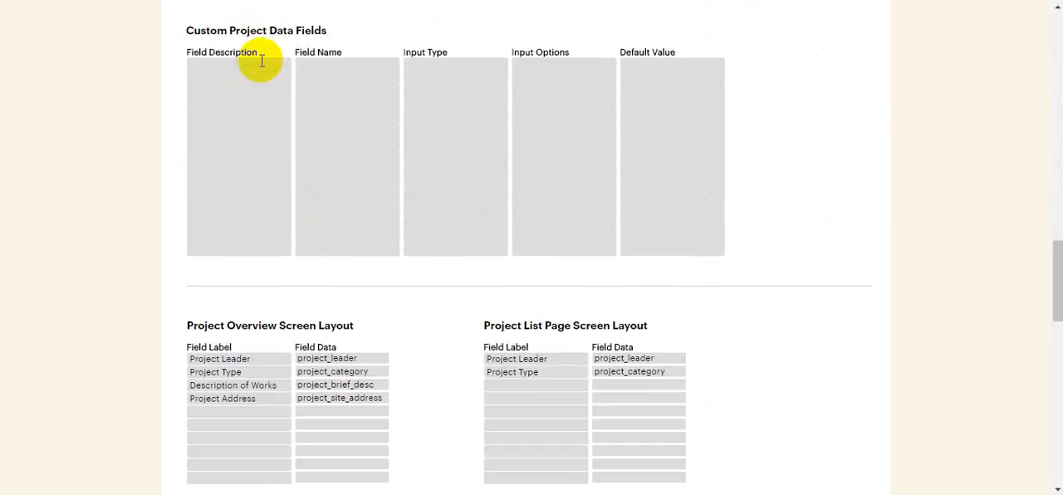
click(258, 66)
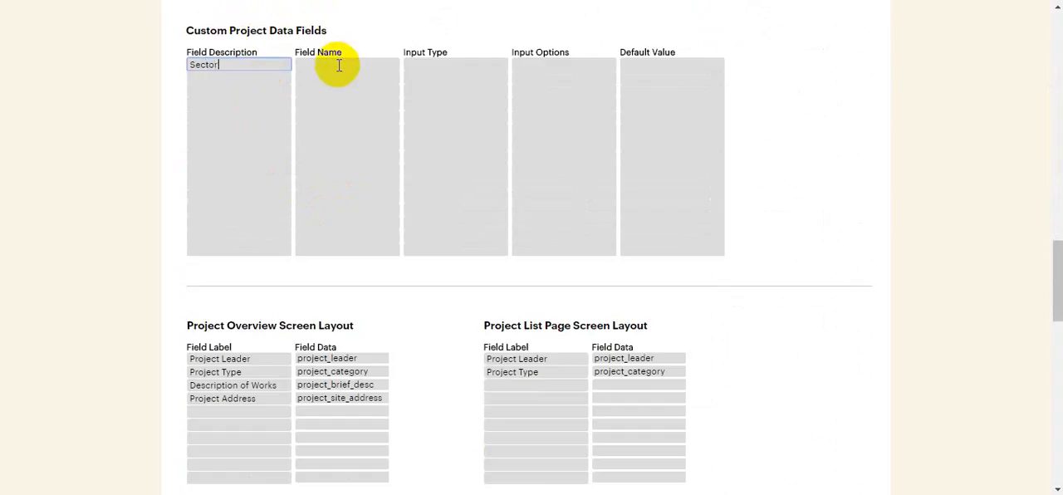
click(353, 64)
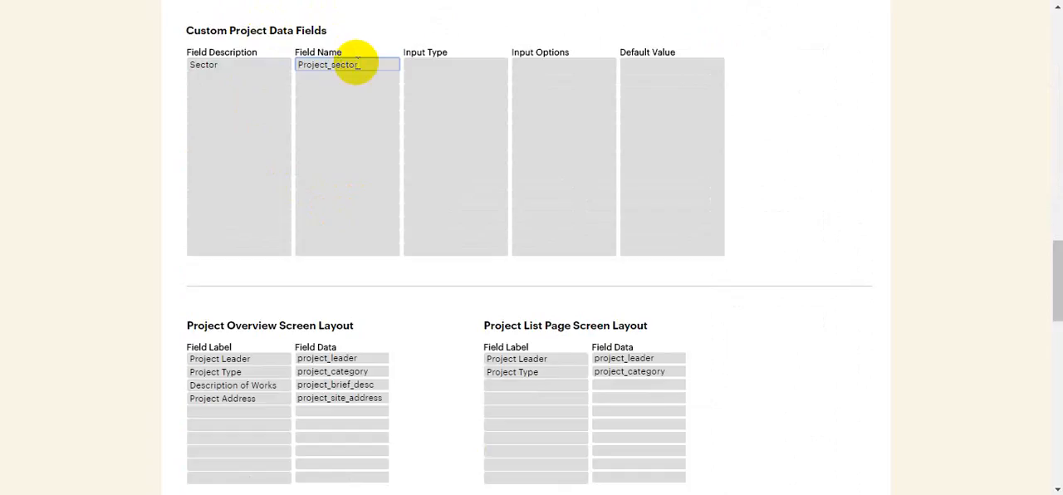
Set the Sector field's input type to select and its input options to "Educational, retail, residential, commercial development", correcting the spelling of "commercial".
scroll(451, 114, up, 1)
click(451, 148)
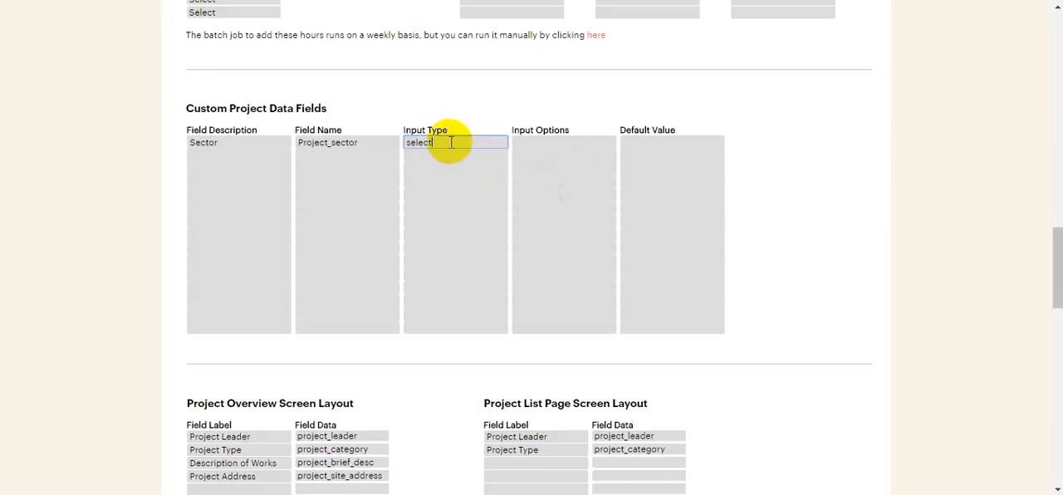
click(525, 143)
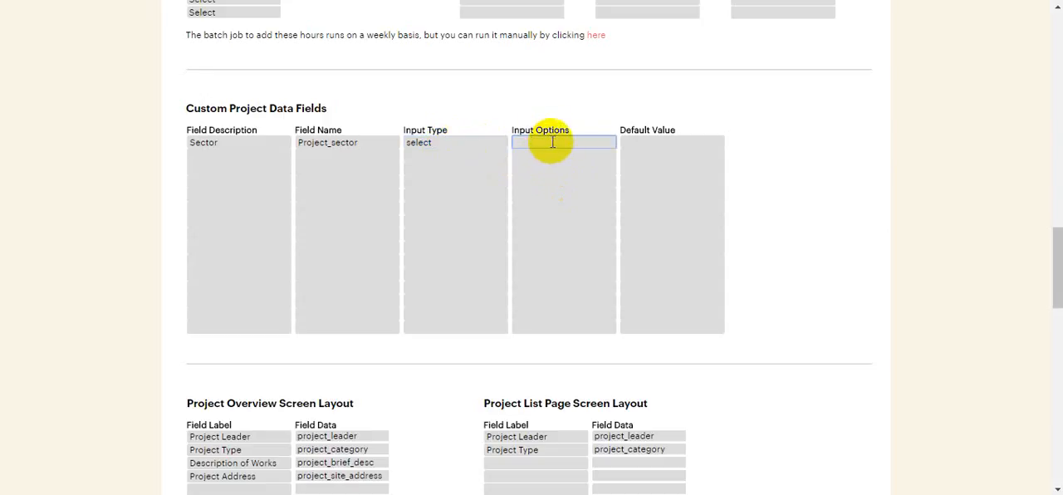
key(ctrl+v)
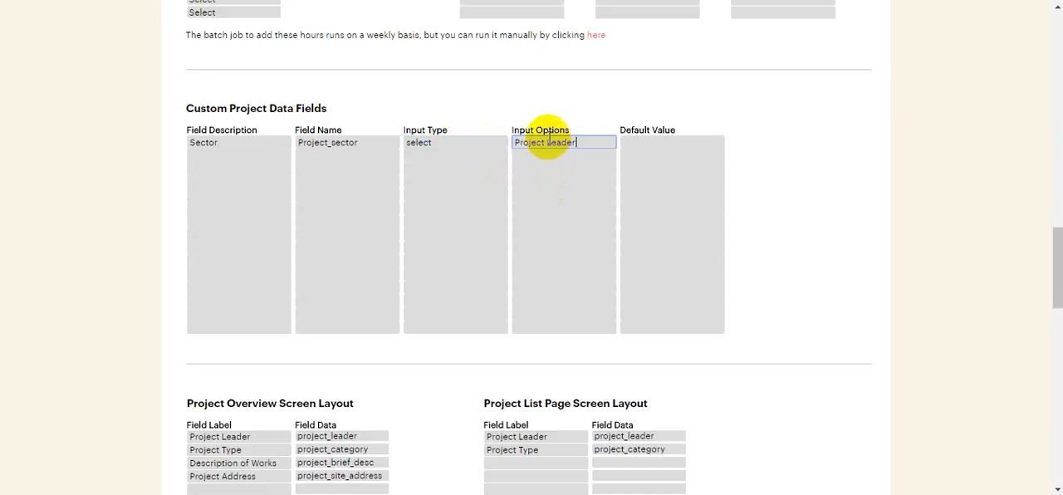
drag(588, 142, 507, 146)
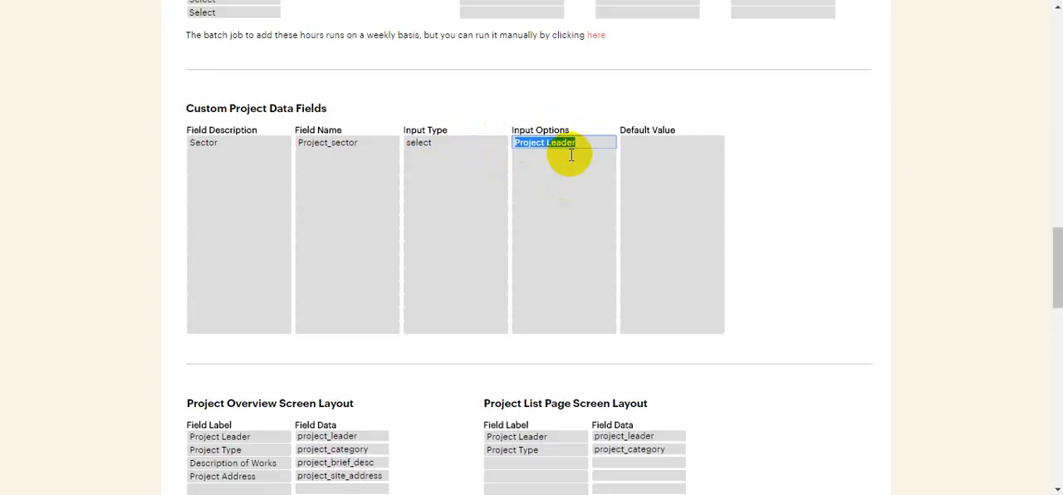
key(BackSpace)
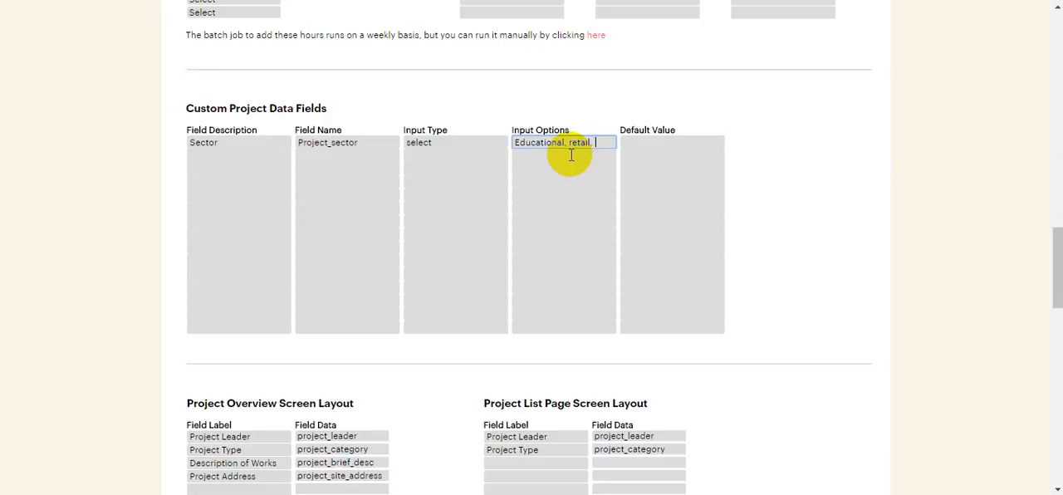
text(idential)
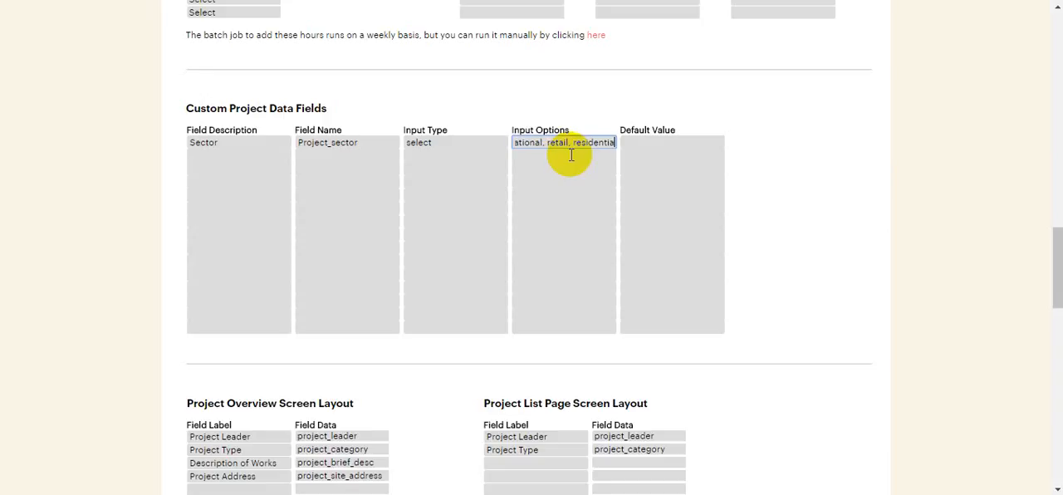
text(, commer)
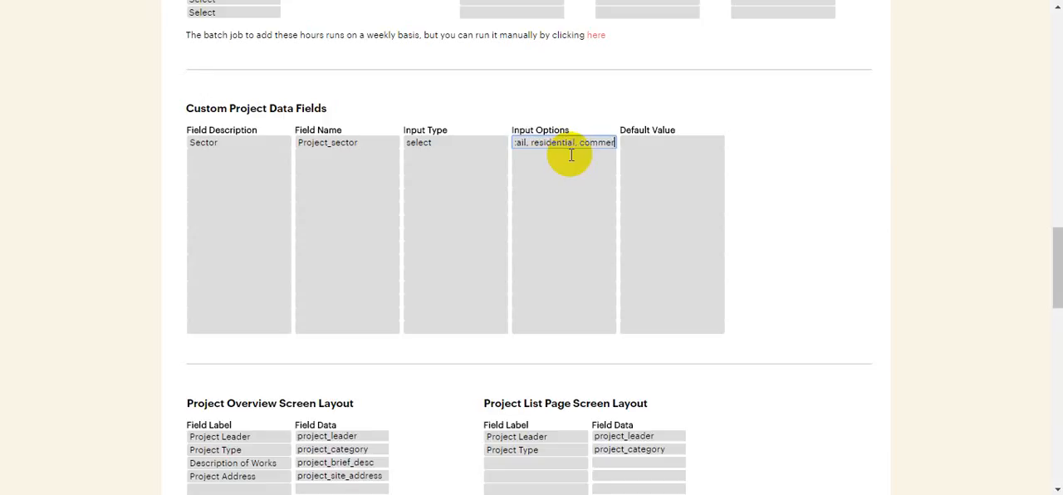
text(cial)
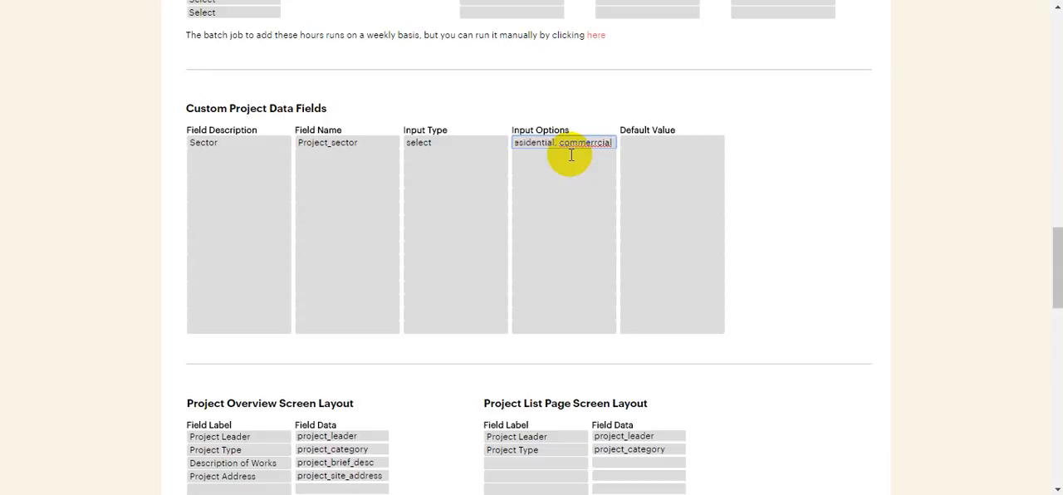
text( development)
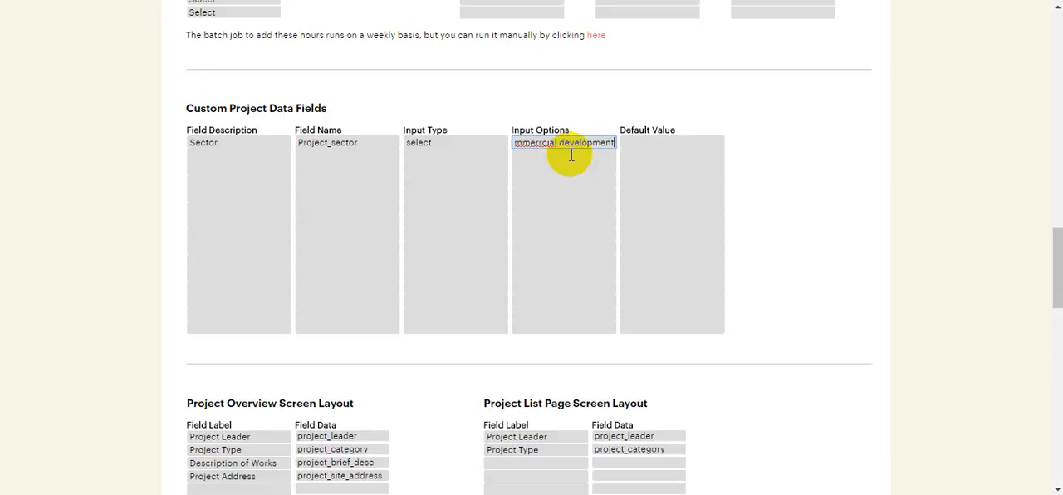
right_click(540, 147)
click(590, 150)
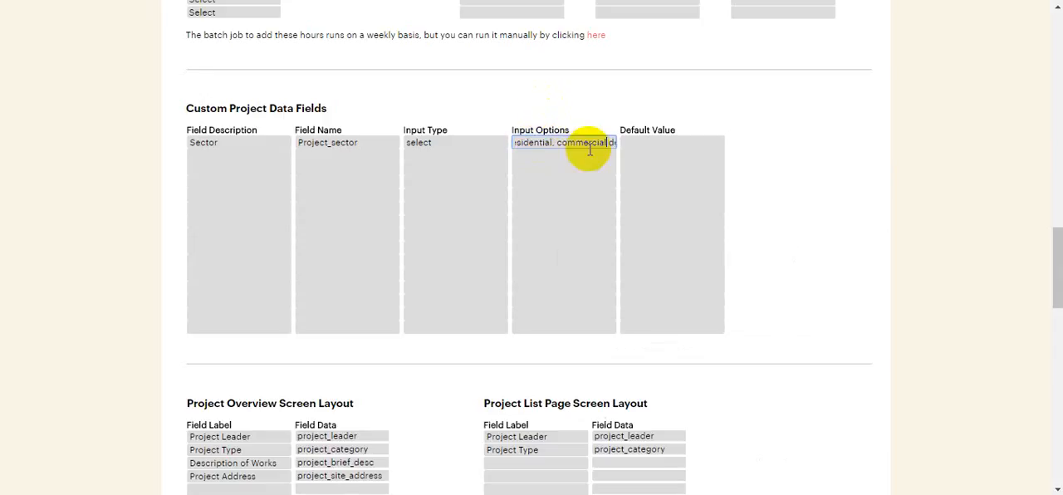
text(r)
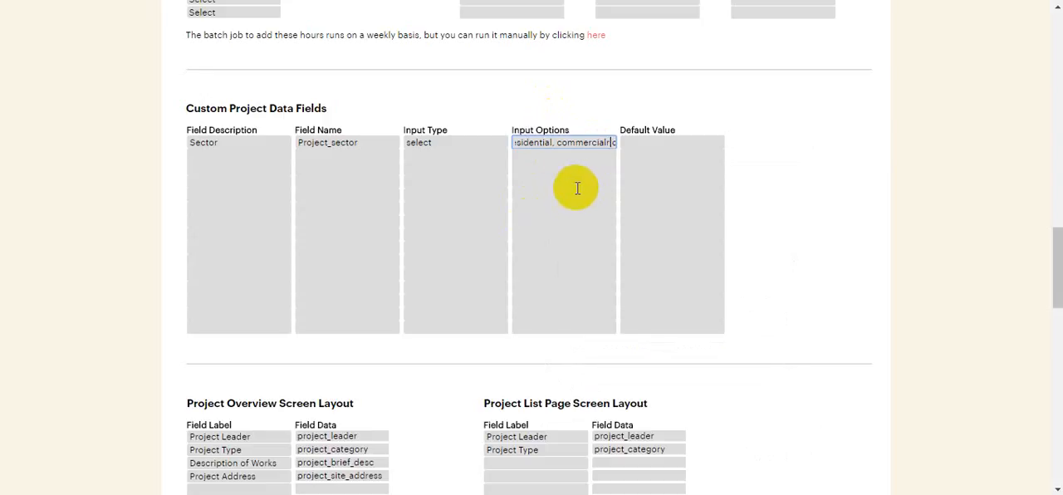
text(rrrrrrrrrrrrrrrr)
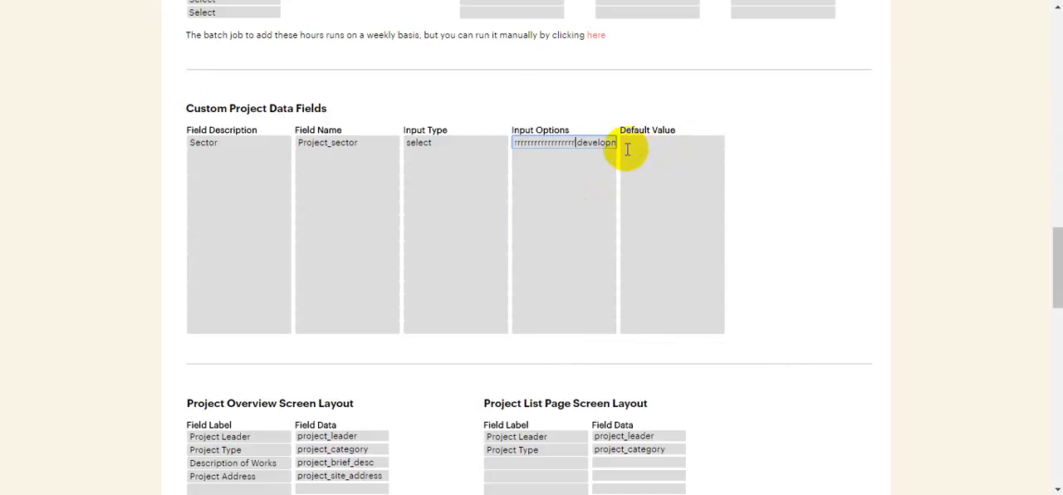
key(BackSpace)
key(BackSpace)
key(BackSpace)
key(BackSpace)
key(BackSpace)
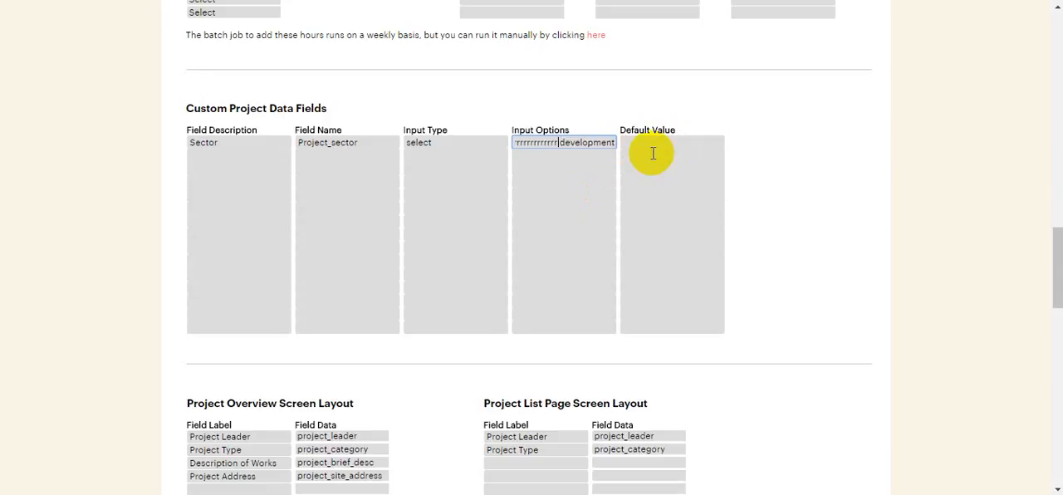
key(BackSpace)
key(BackSpace)
key(BackSpace)
key(BackSpace)
key(BackSpace)
key(BackSpace)
key(BackSpace)
key(BackSpace)
key(BackSpace)
key(BackSpace)
key(BackSpace)
Save the company settings and recheck the Sector row in the Custom Project Data Fields.
scroll(646, 208, up, 10)
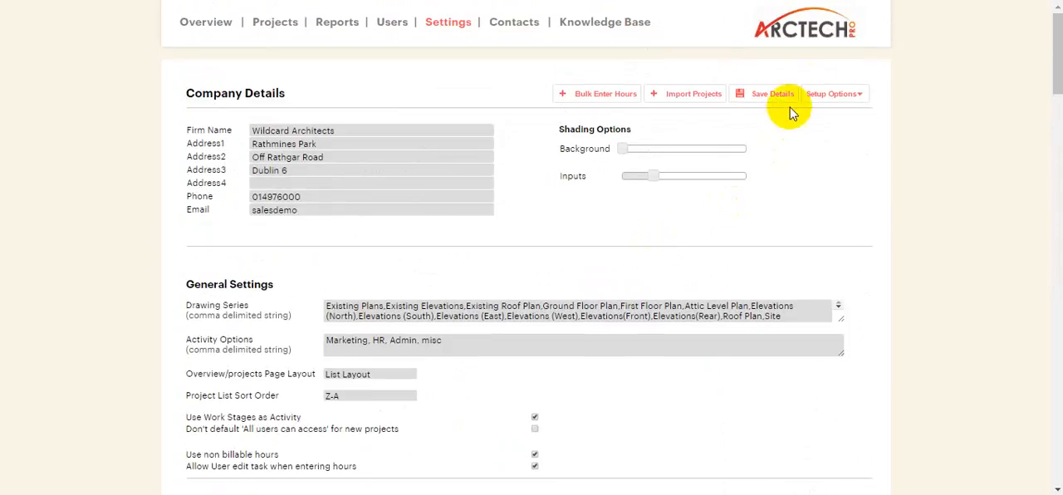
click(792, 98)
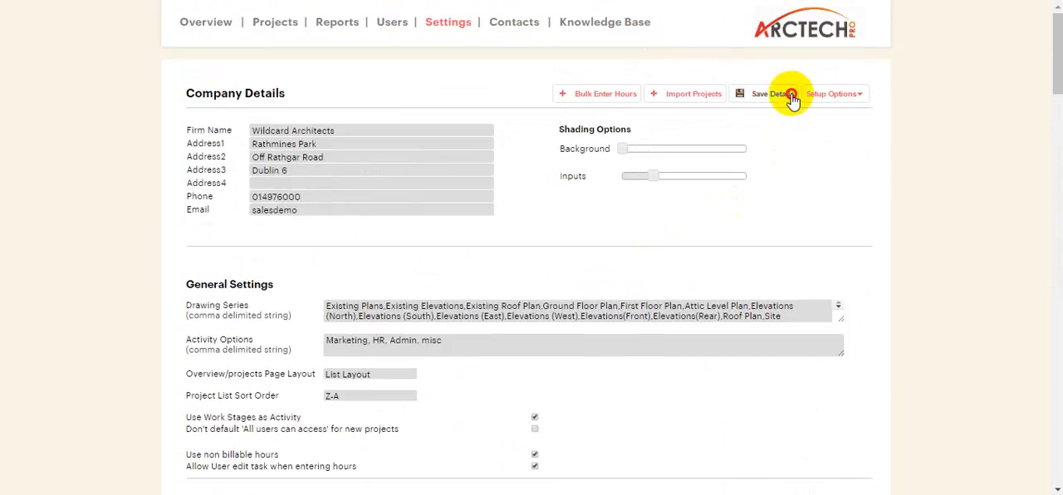
scroll(789, 100, down, 15)
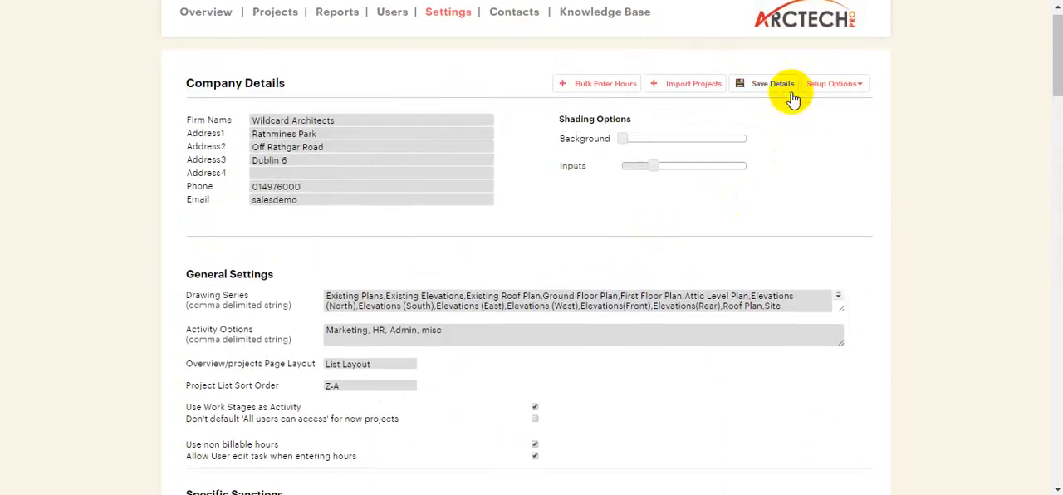
scroll(784, 110, down, 5)
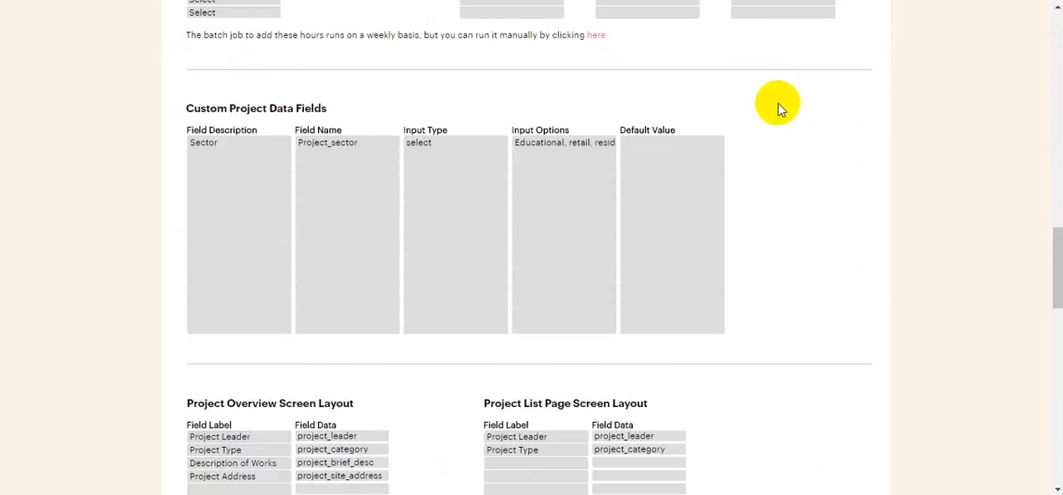
scroll(285, 196, up, 20)
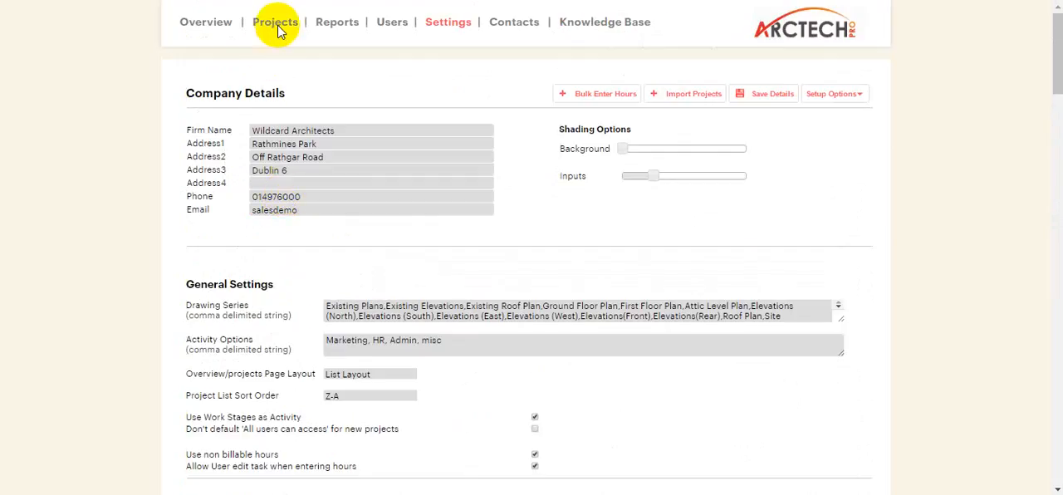
Review the Sector options in the edit form of 16027 - Boyle Street Extension, and return to the active projects list.
click(280, 25)
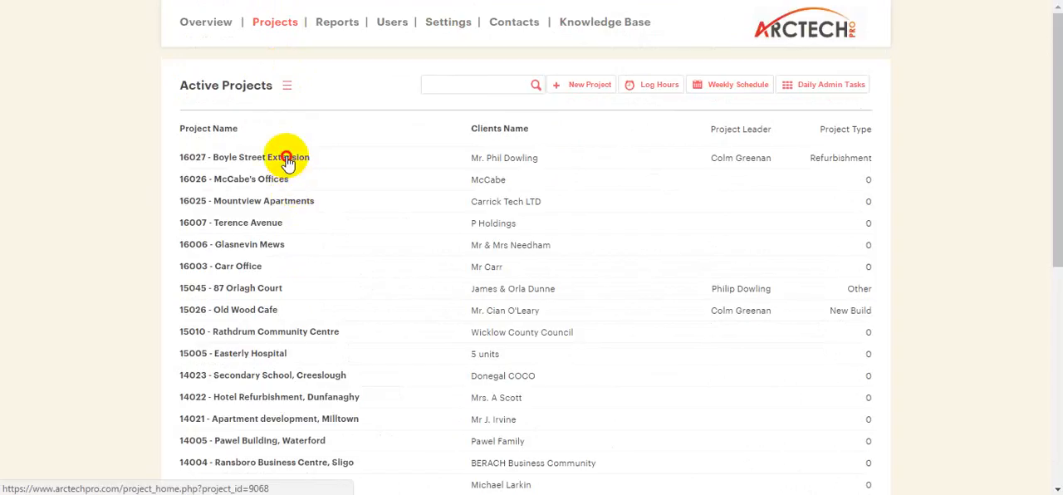
click(288, 164)
click(756, 136)
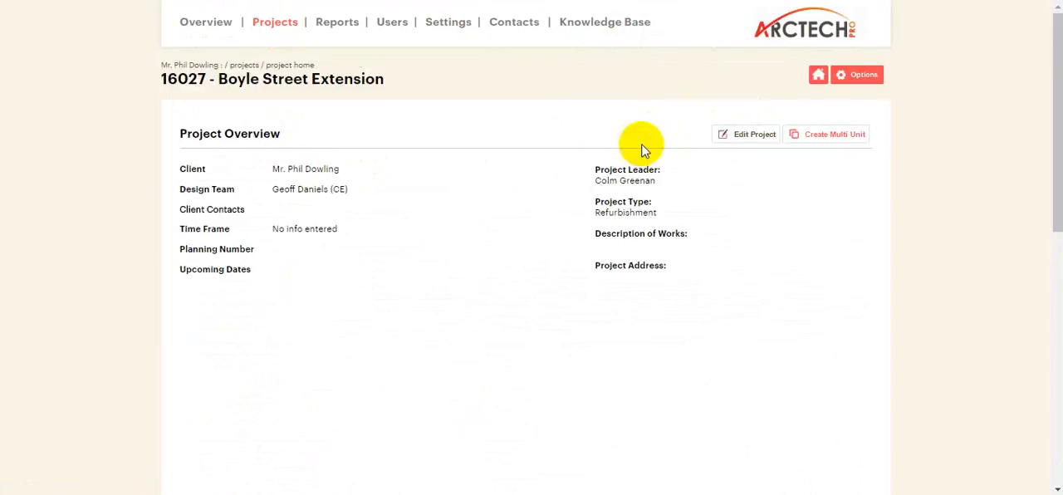
scroll(626, 151, down, 3)
scroll(626, 151, down, 3)
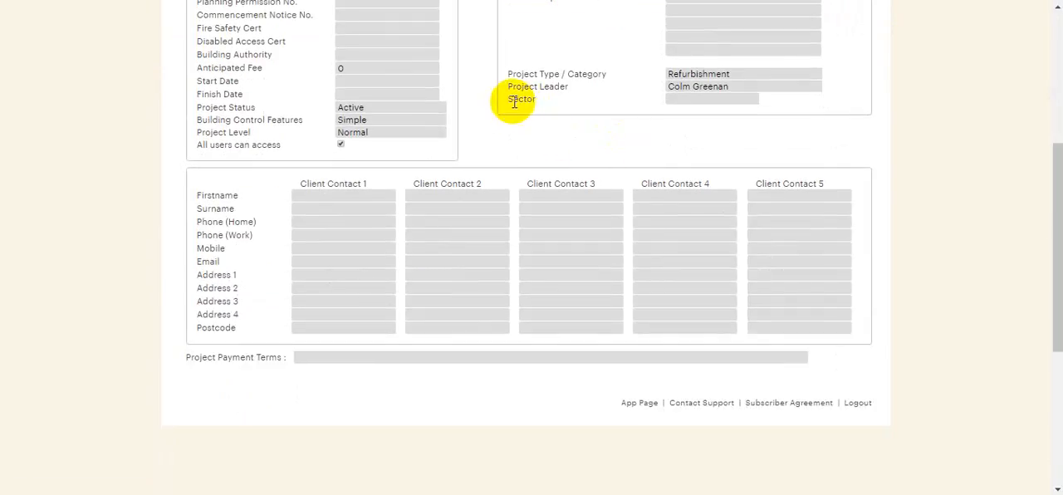
click(516, 100)
drag(516, 101, 537, 102)
click(547, 138)
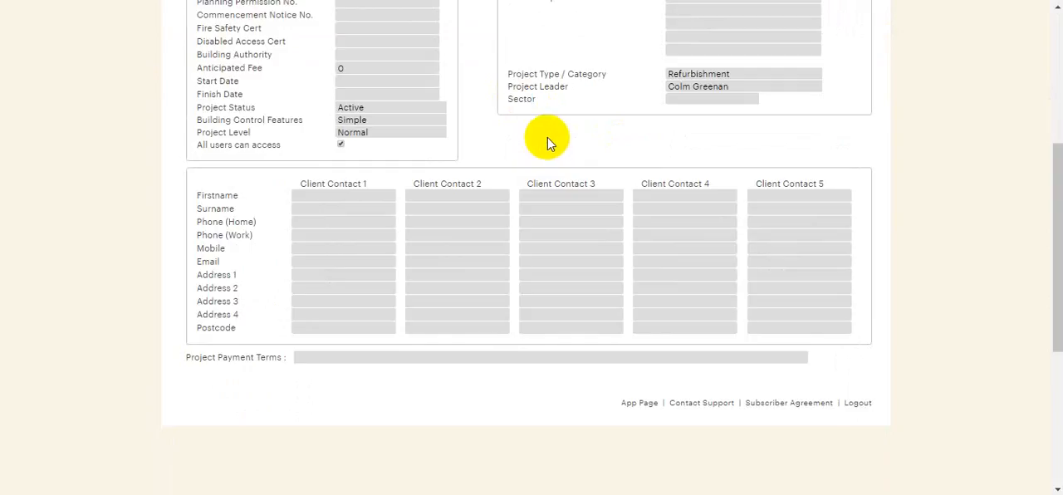
click(705, 98)
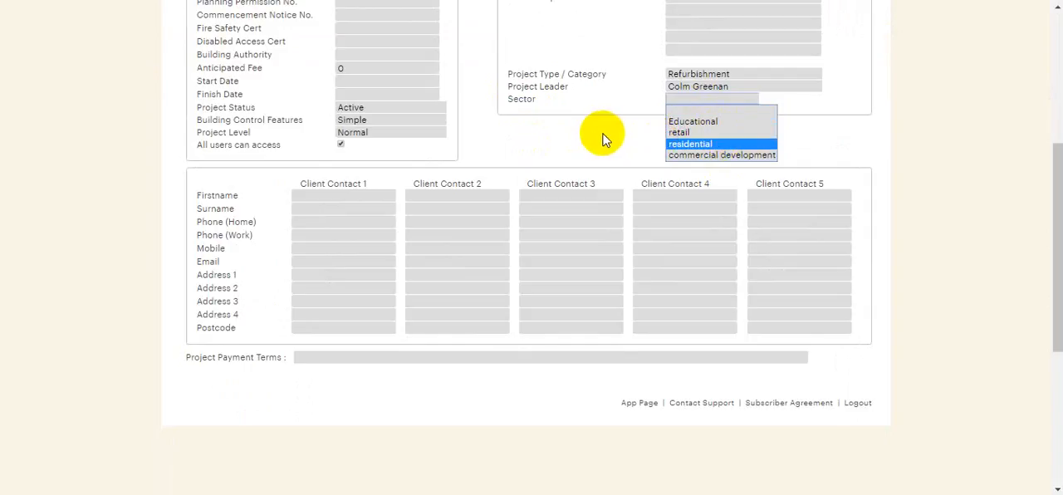
scroll(603, 140, up, 4)
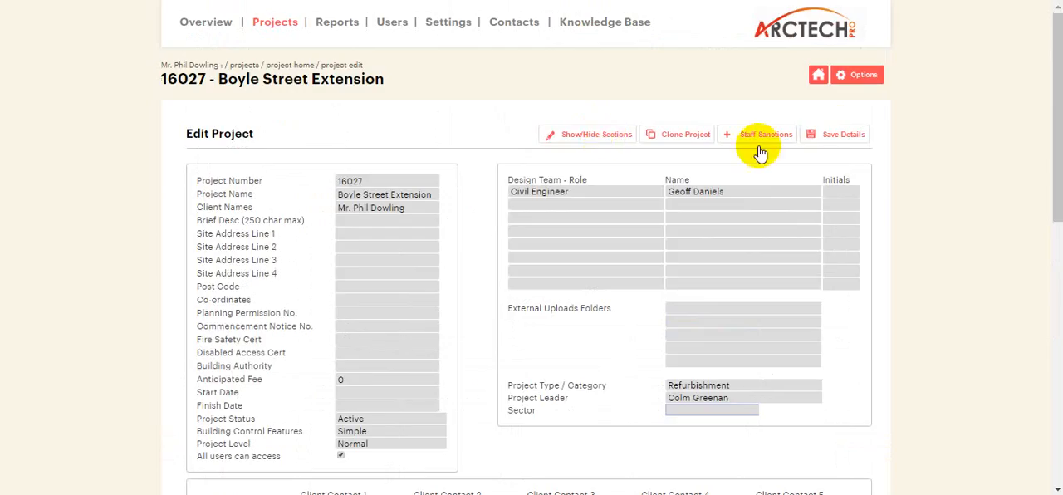
click(820, 83)
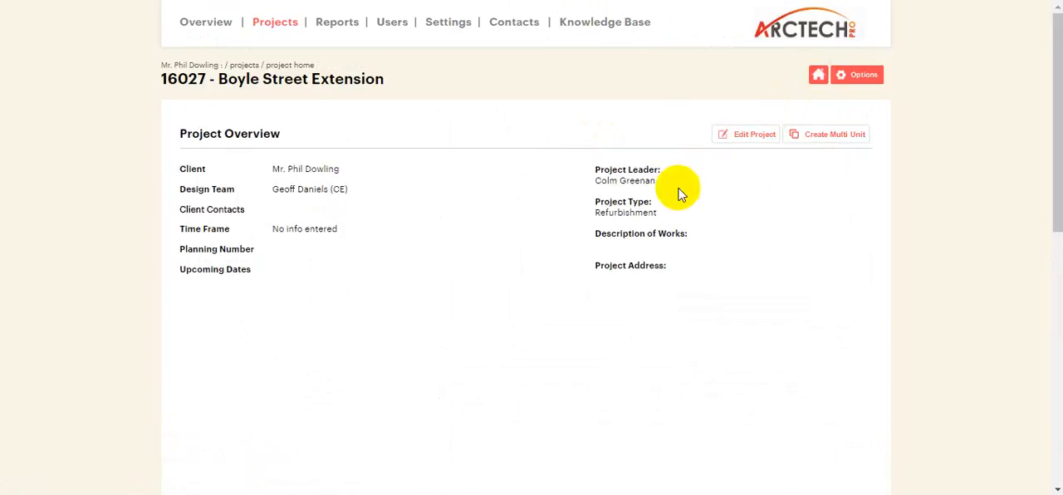
click(282, 31)
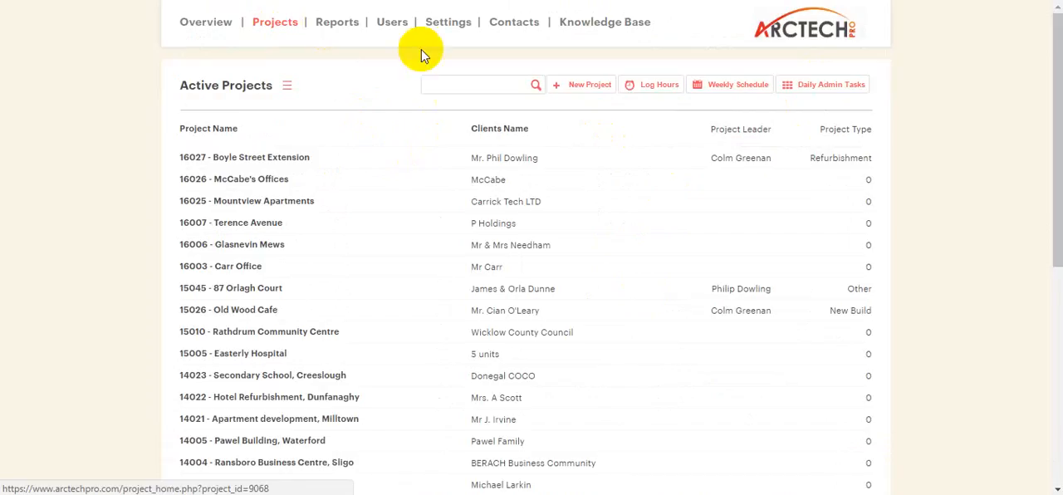
In the company settings, add a Project Overview Screen Layout row labelled "Sector" with field data Project_sector.
click(445, 22)
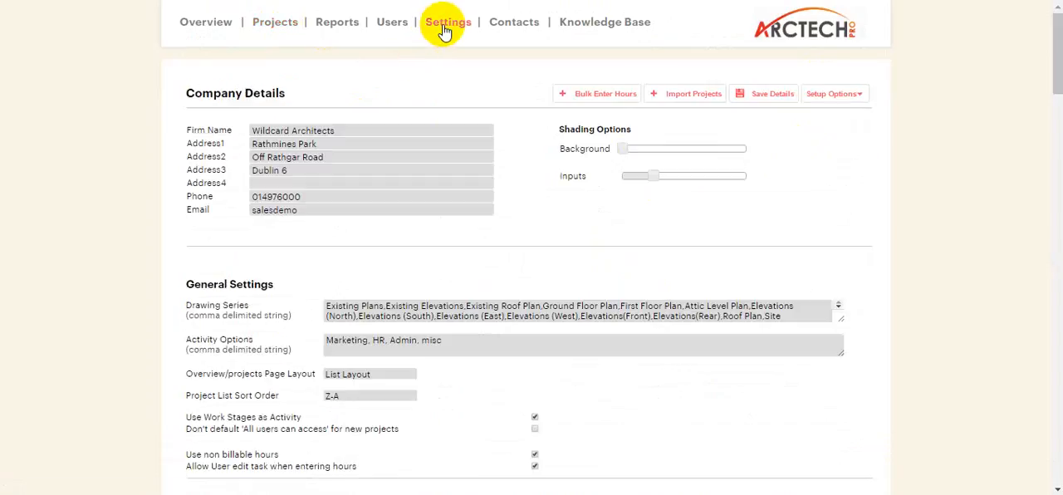
scroll(443, 249, down, 12)
scroll(282, 225, down, 5)
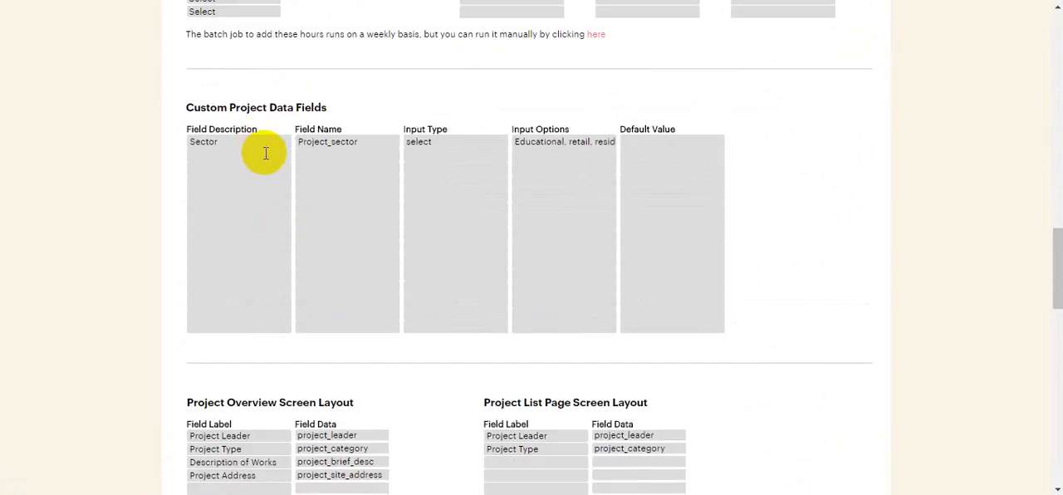
scroll(262, 151, down, 2)
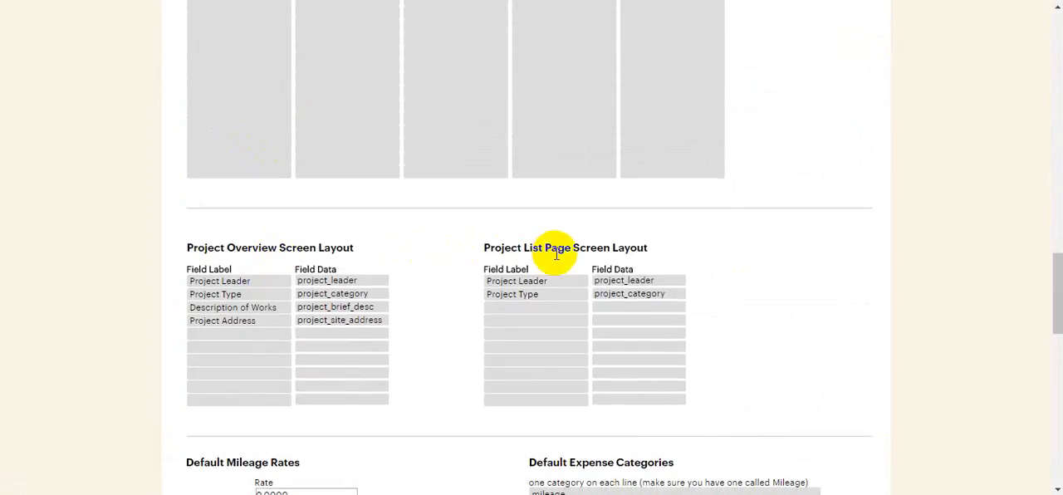
scroll(647, 252, down, 2)
click(261, 178)
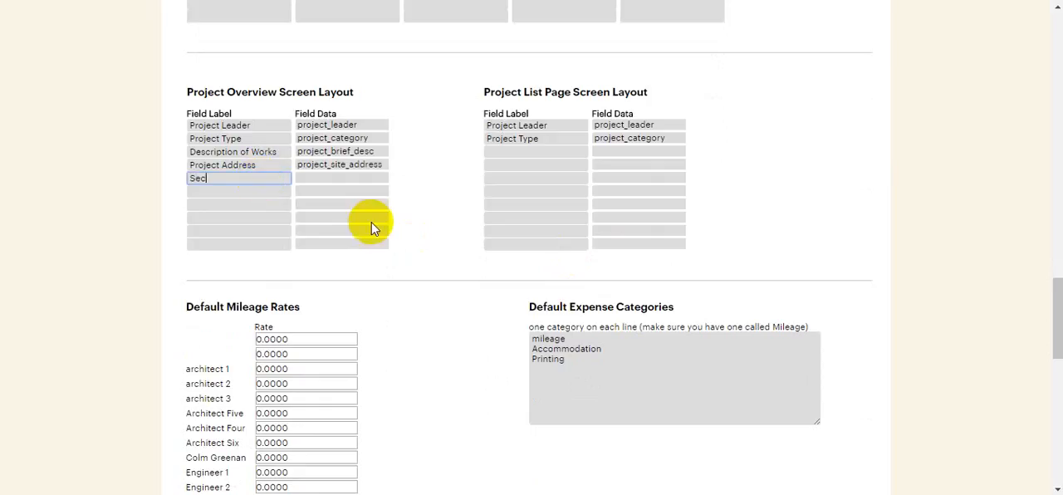
click(366, 178)
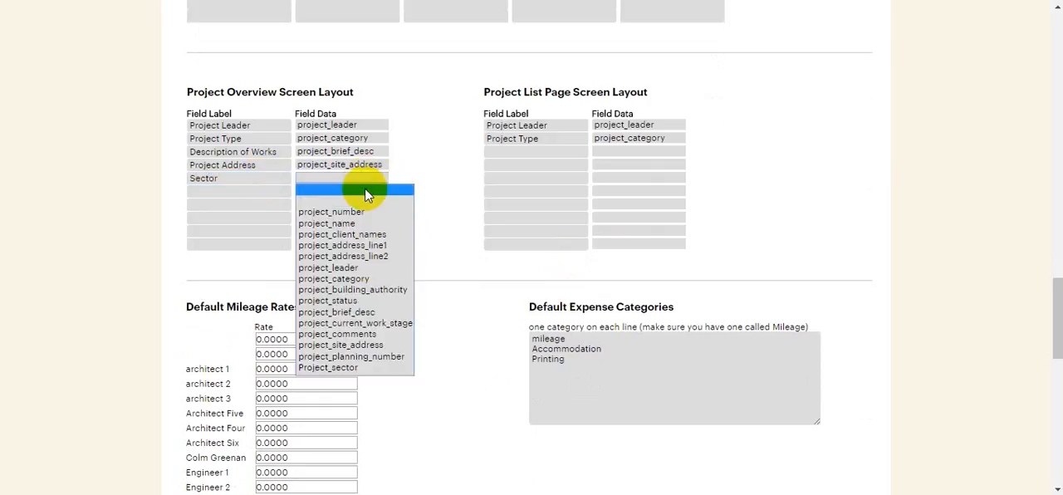
click(353, 368)
Add a Project List Page Screen Layout row labelled "Sector" with field data Project_sector, and save the settings.
click(538, 150)
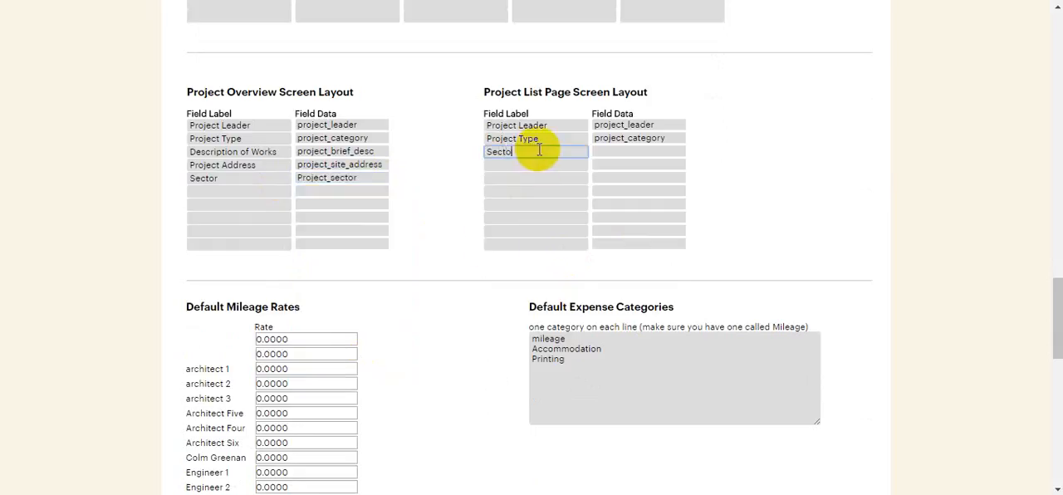
click(631, 151)
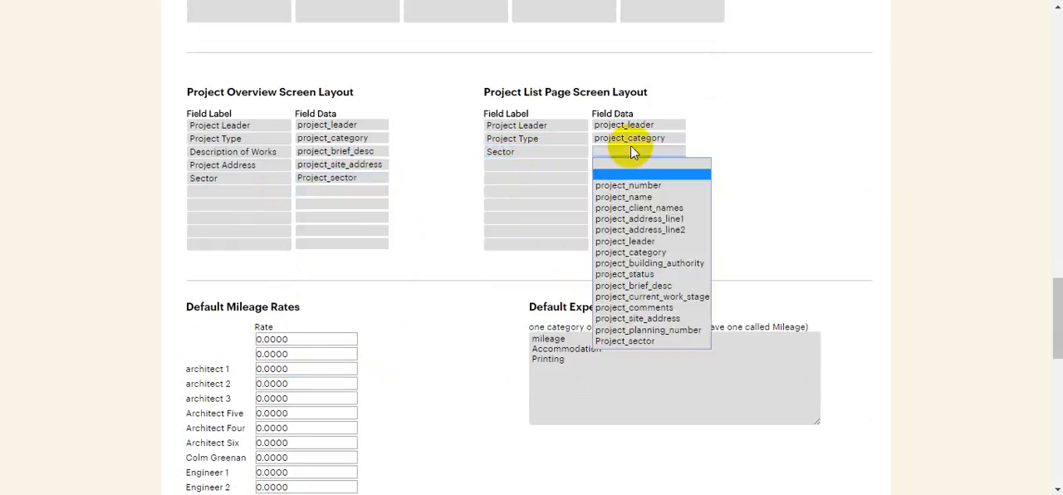
click(656, 341)
scroll(785, 202, up, 20)
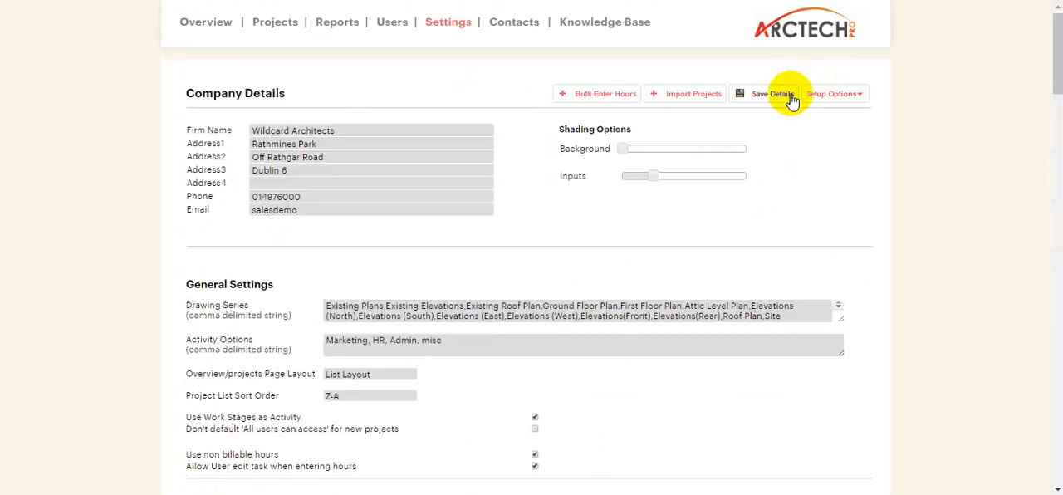
Set the Sector of project 16027 - Boyle Street Extension to retail, save the details and return to the active projects list.
click(275, 23)
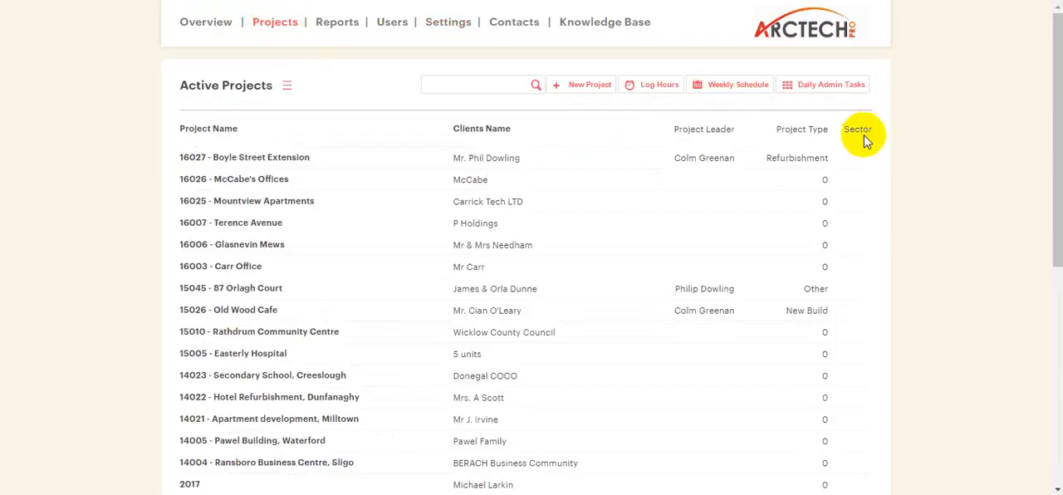
click(301, 161)
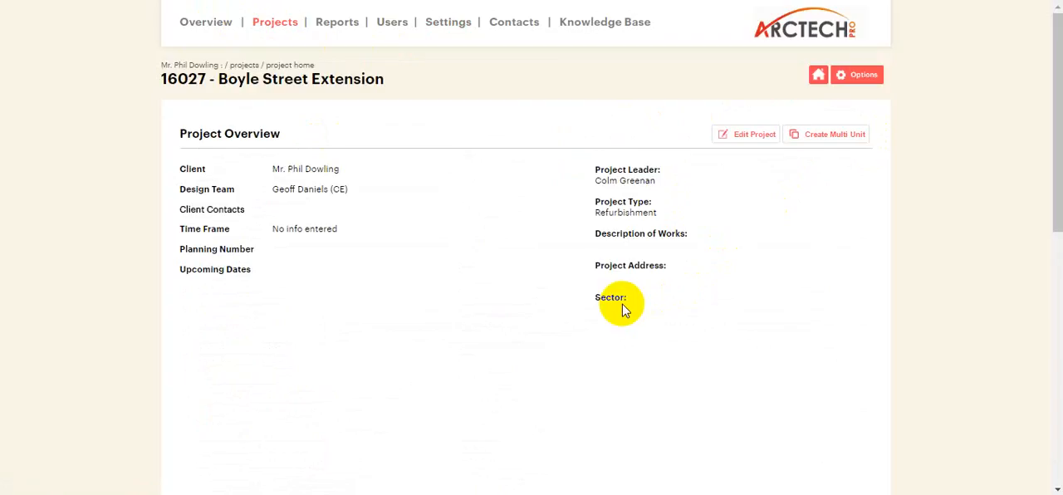
click(749, 136)
scroll(663, 273, down, 2)
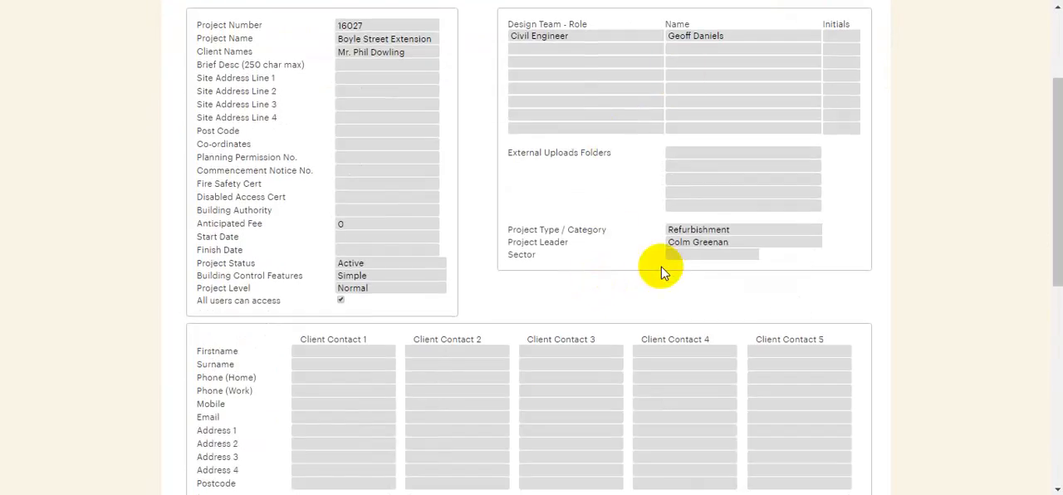
click(685, 255)
click(689, 278)
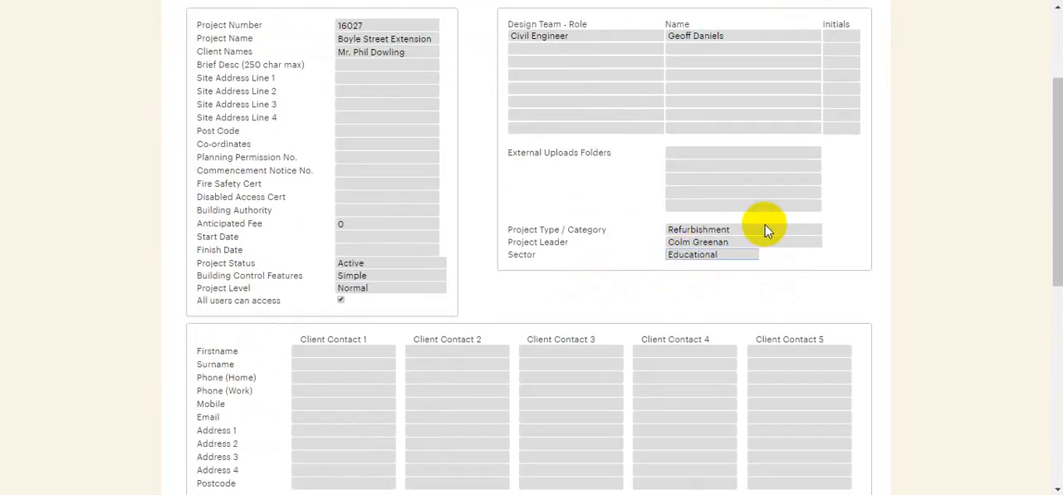
click(725, 255)
click(728, 288)
scroll(731, 274, up, 2)
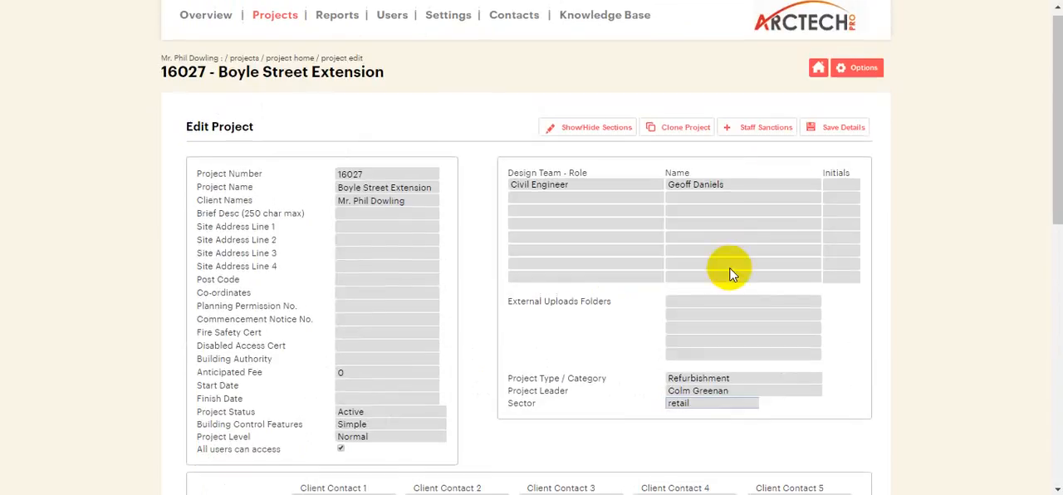
click(822, 129)
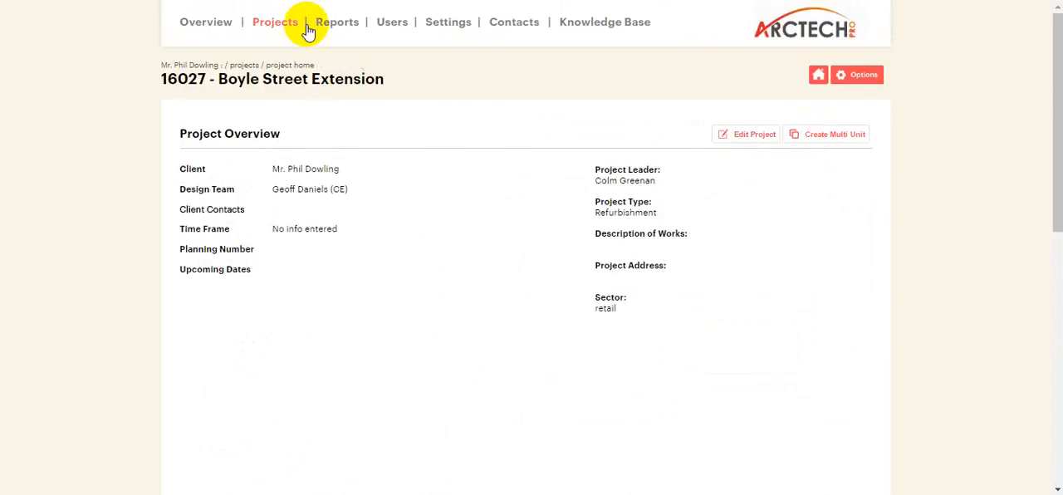
click(277, 25)
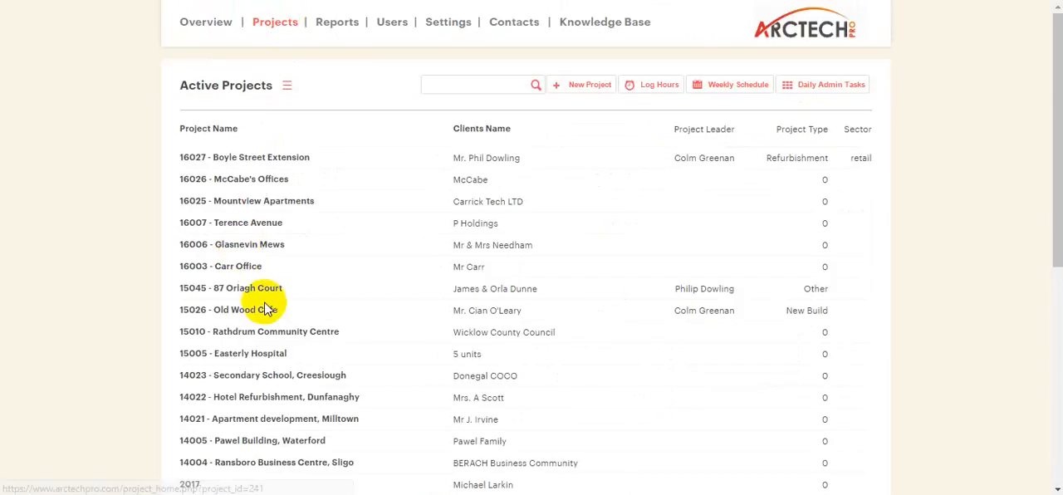
Set the Sector of project 15045 to commercial development, save the details and recheck the active projects list.
click(263, 291)
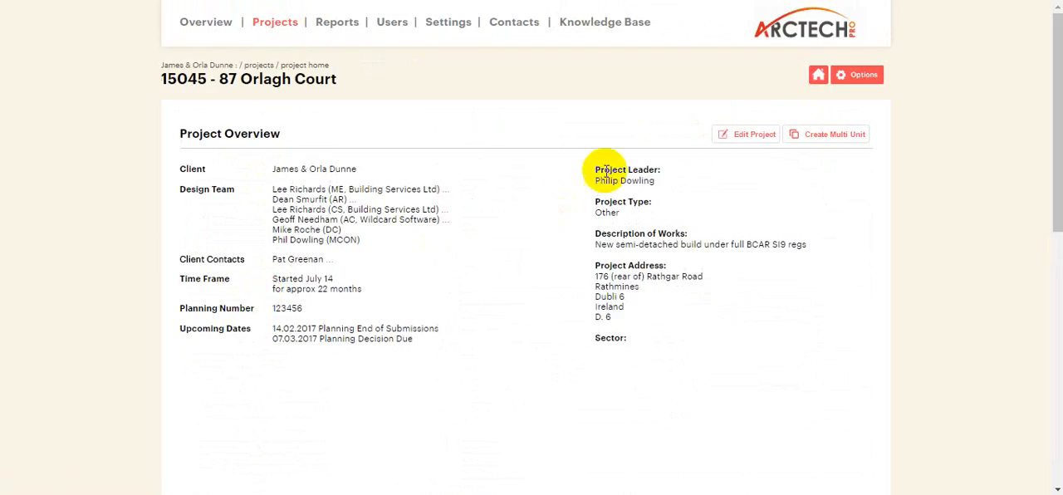
click(753, 135)
scroll(707, 311, down, 3)
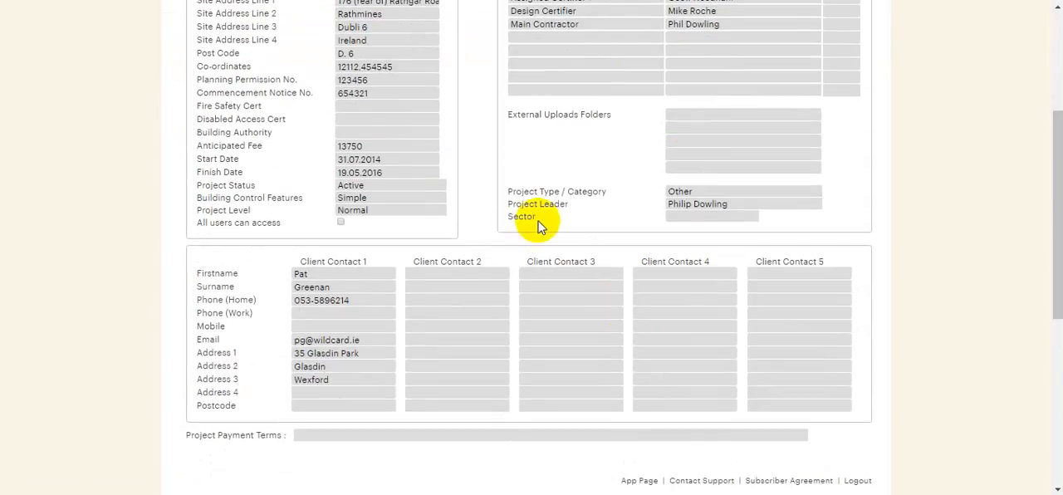
click(688, 218)
click(717, 270)
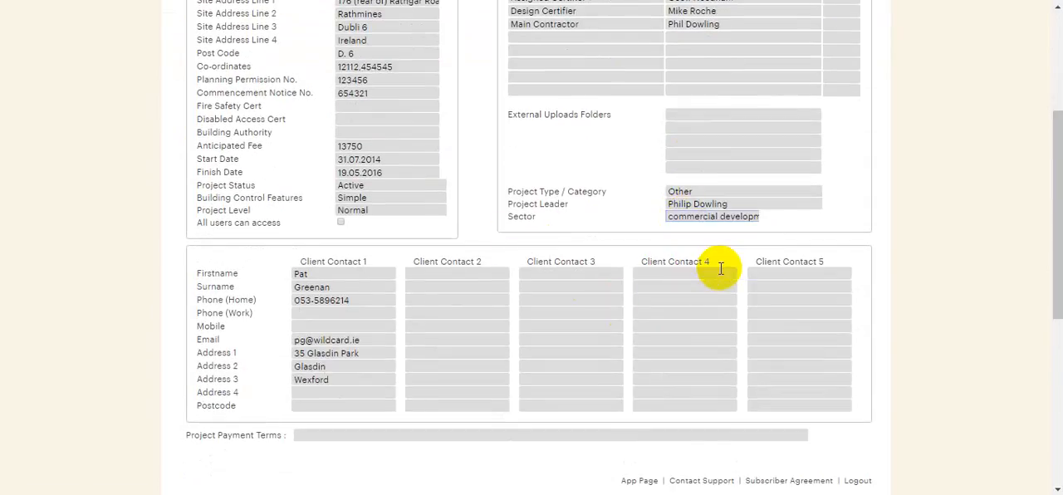
scroll(739, 249, up, 3)
click(825, 141)
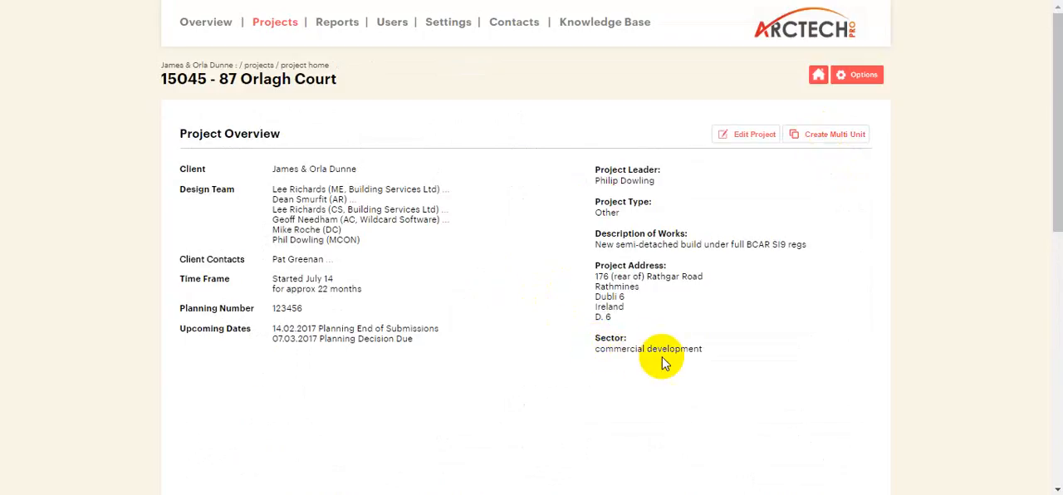
click(287, 27)
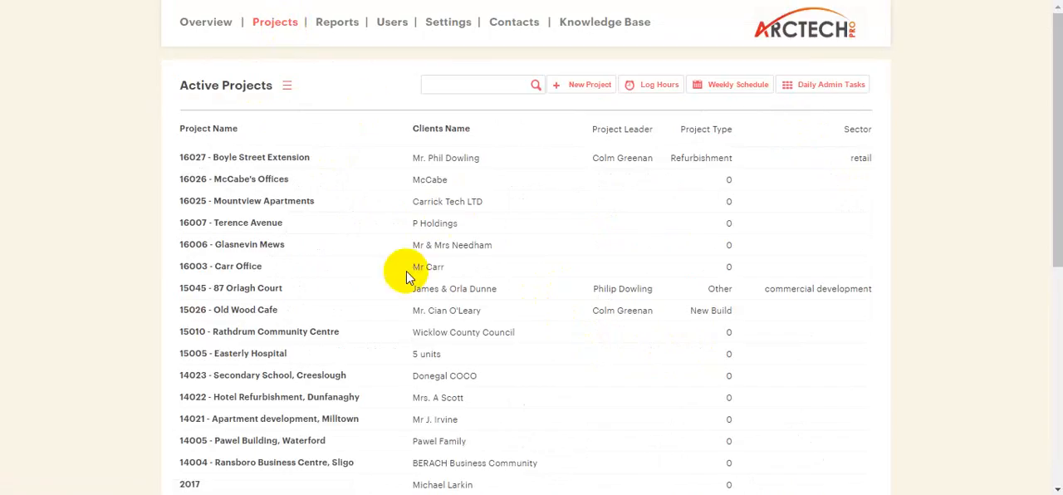